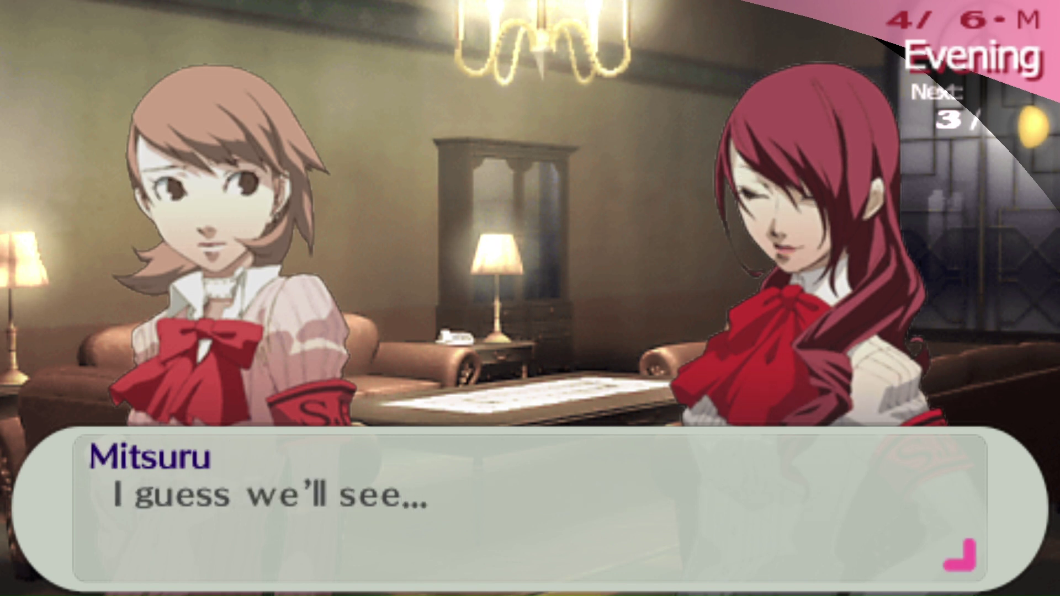
Advance Mitsuru's dorm dialogue and answer Yukari with the reply below 'Why do you have a gun?'.
key(Return)
key(Return)
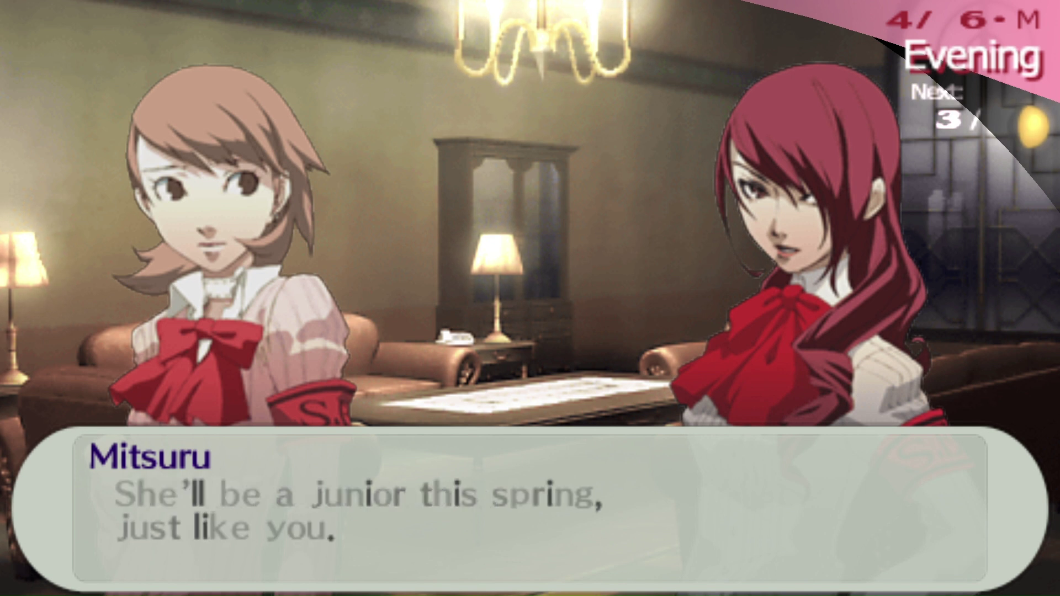
key(Return)
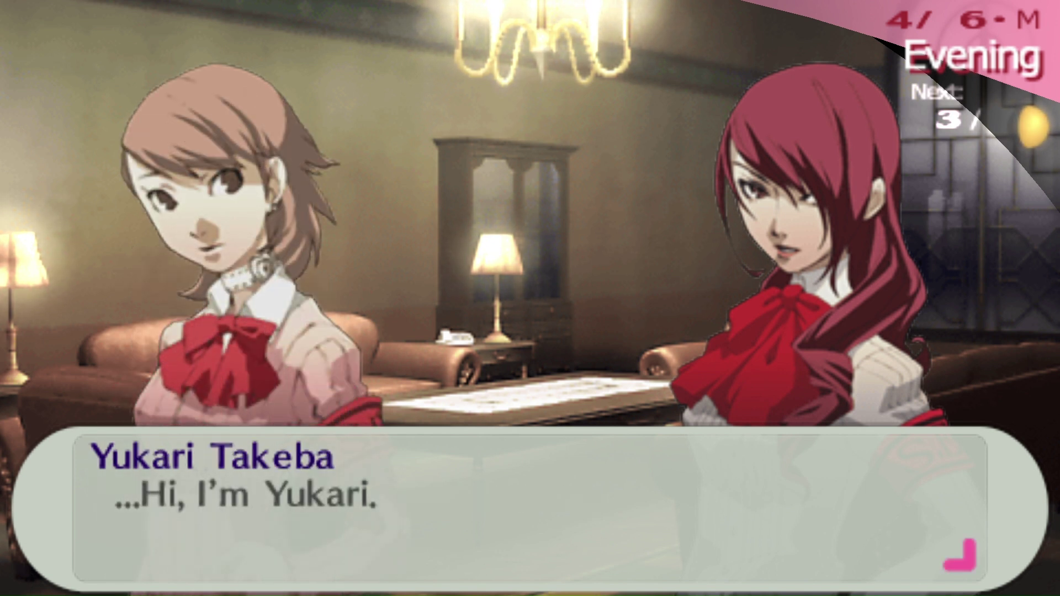
key(Return)
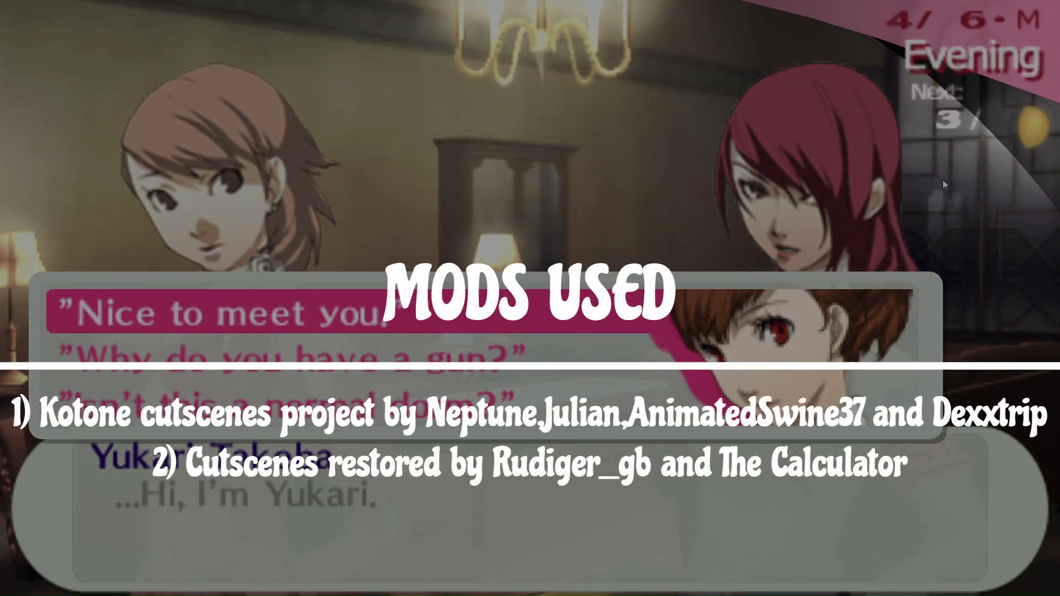
key(Down)
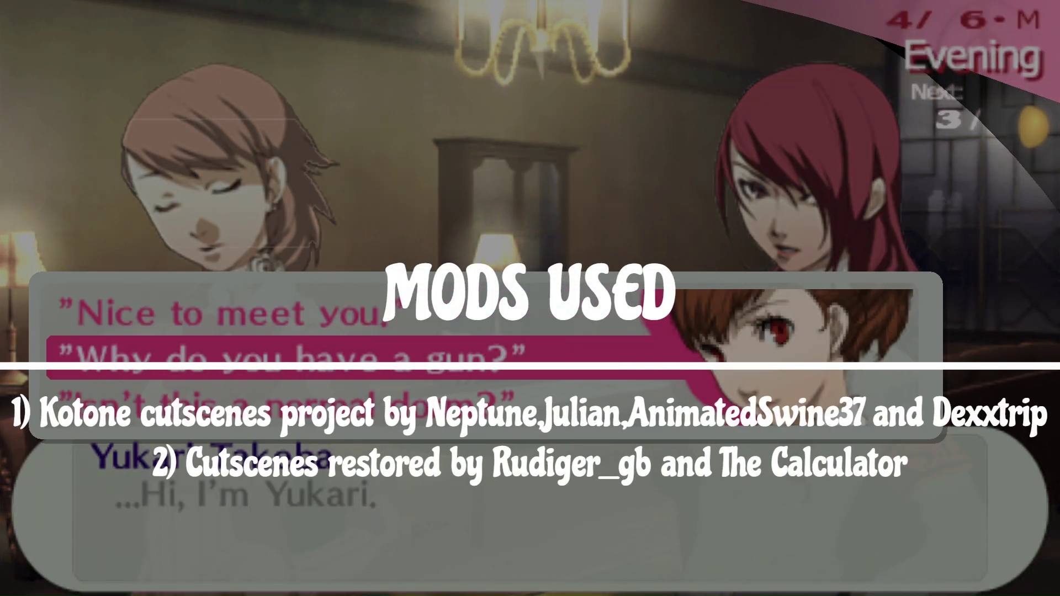
key(Down)
key(Return)
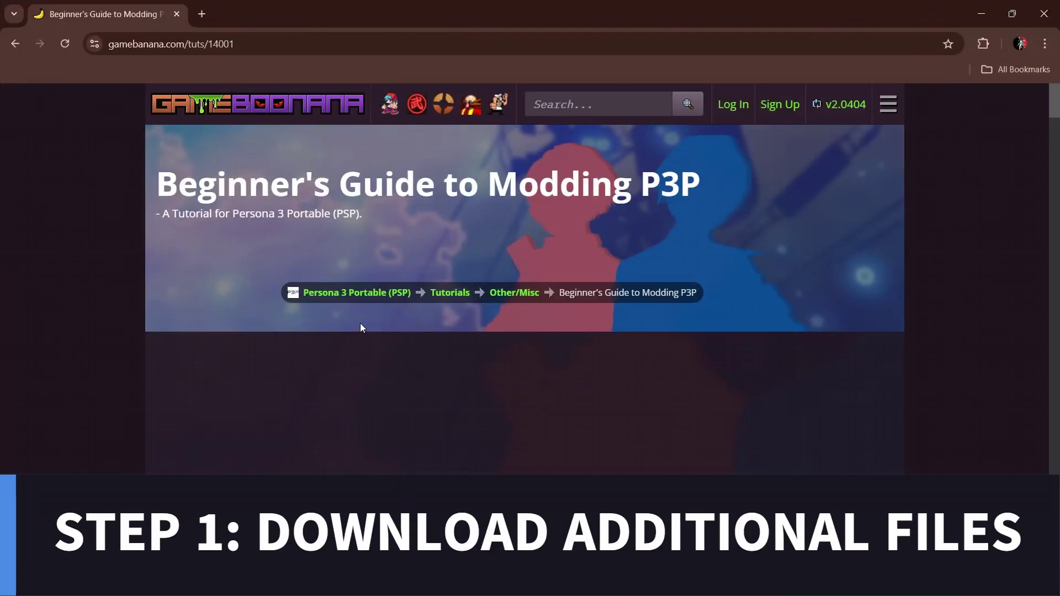
Scroll the P3P modding guide past Updates and contents to Requirements for PPSSPP.
scroll(360, 323, down, 10)
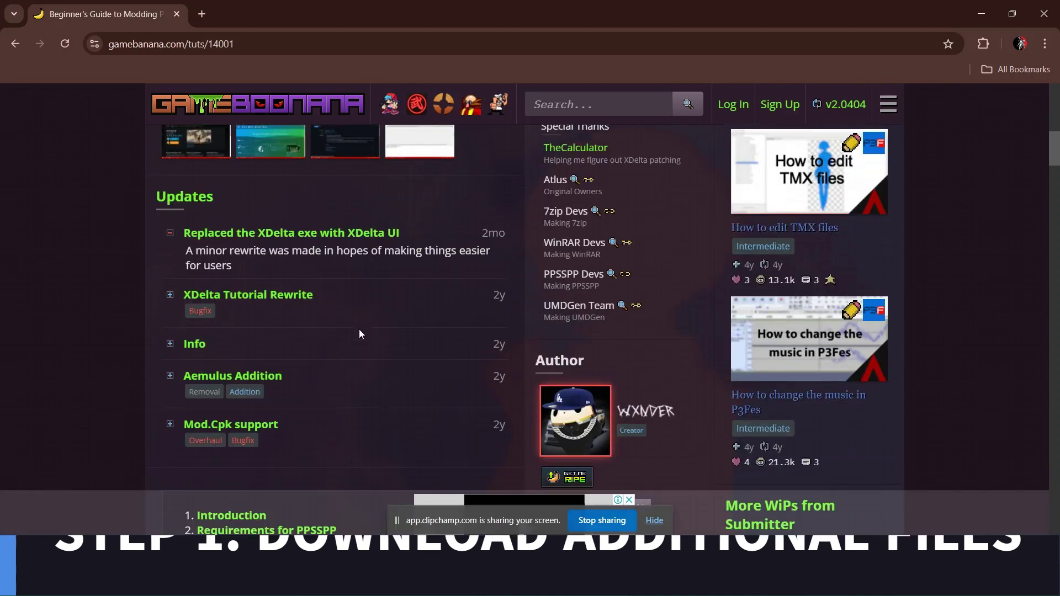
scroll(354, 321, down, 4)
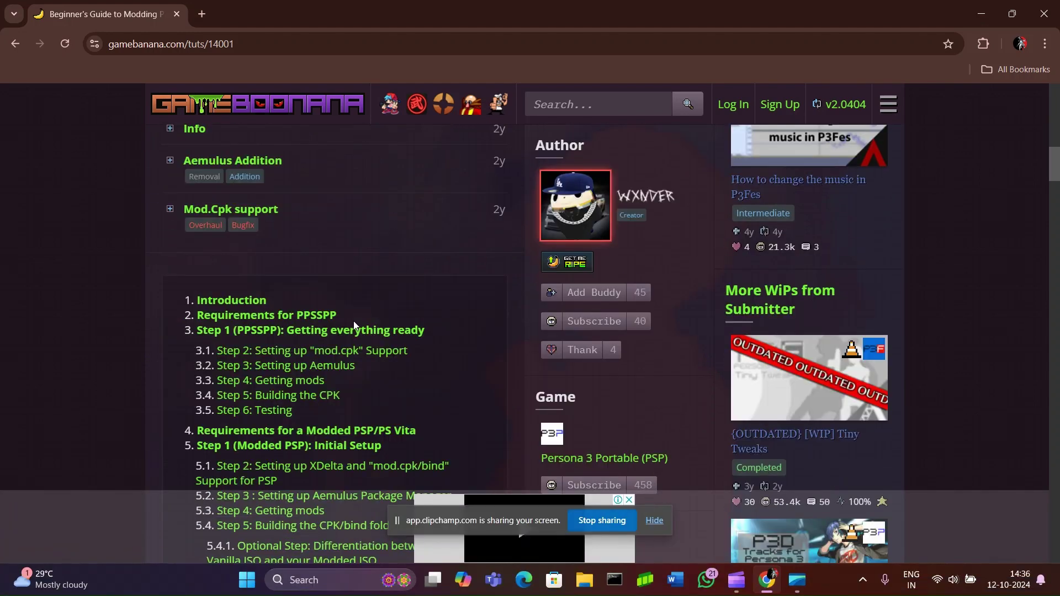
scroll(353, 324, down, 8)
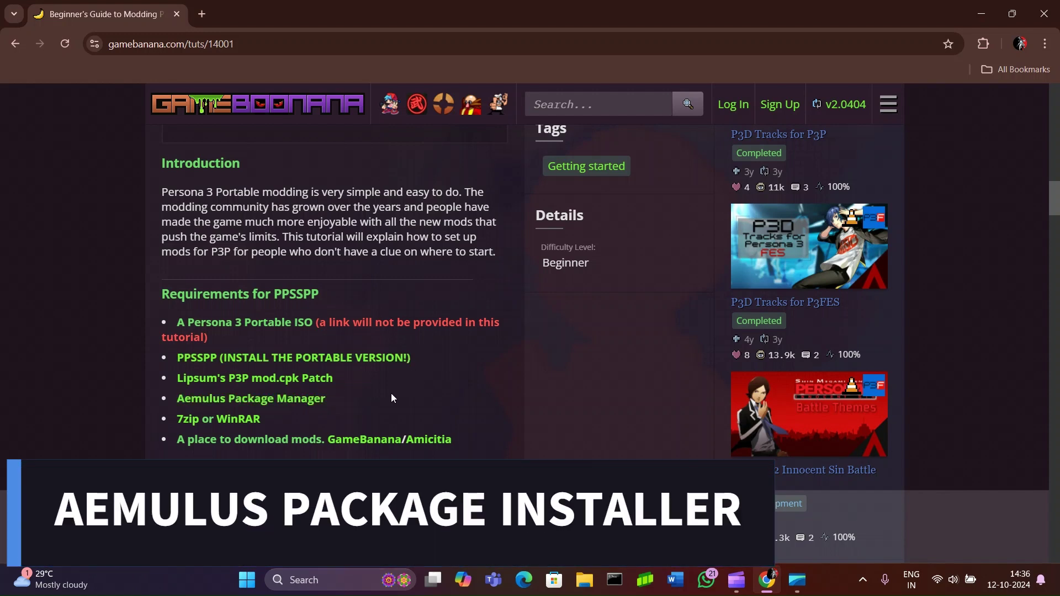
Go back to the Kotone Cutscenes Project page and open its Google Drive video packs folder.
click(15, 44)
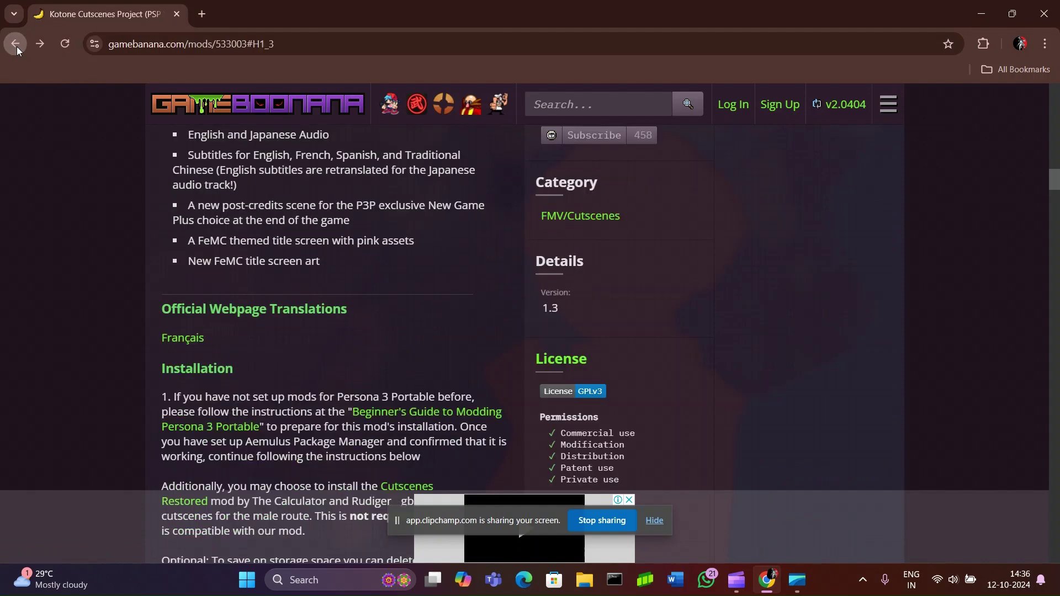
scroll(298, 286, down, 15)
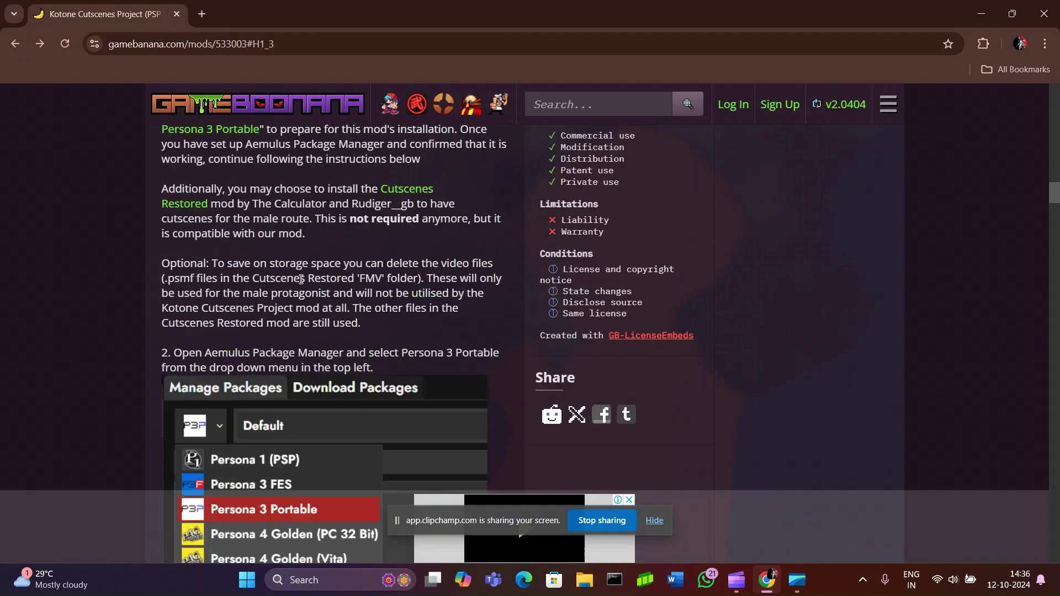
scroll(300, 284, down, 5)
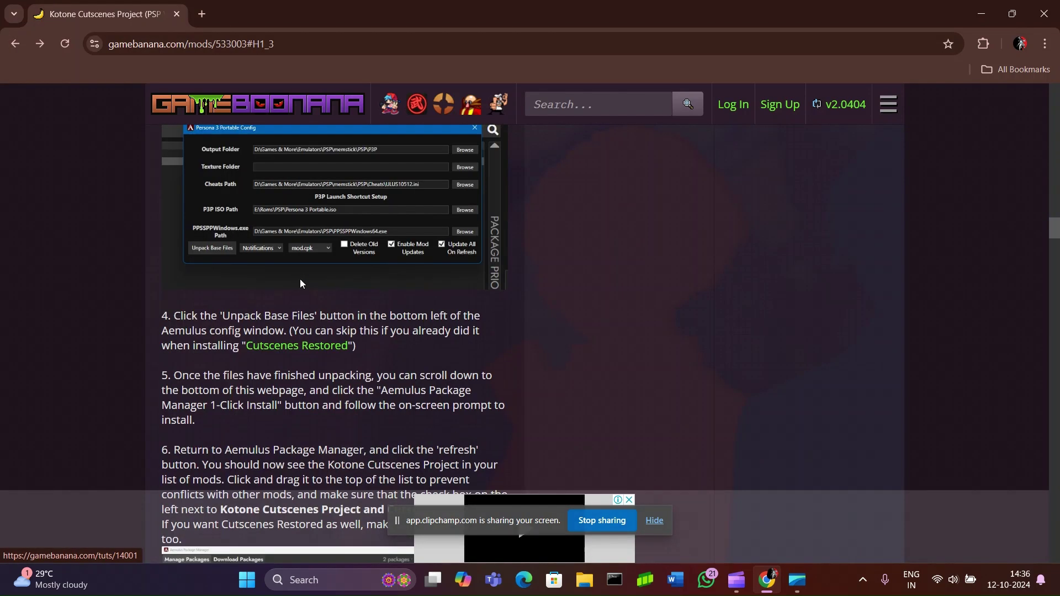
scroll(300, 284, down, 5)
scroll(300, 283, down, 5)
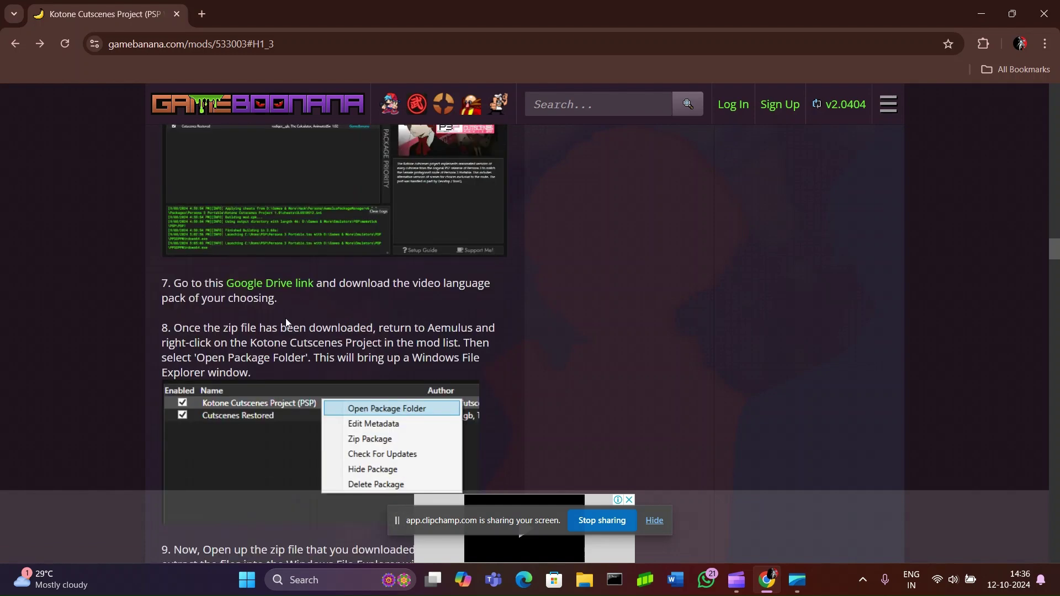
click(272, 285)
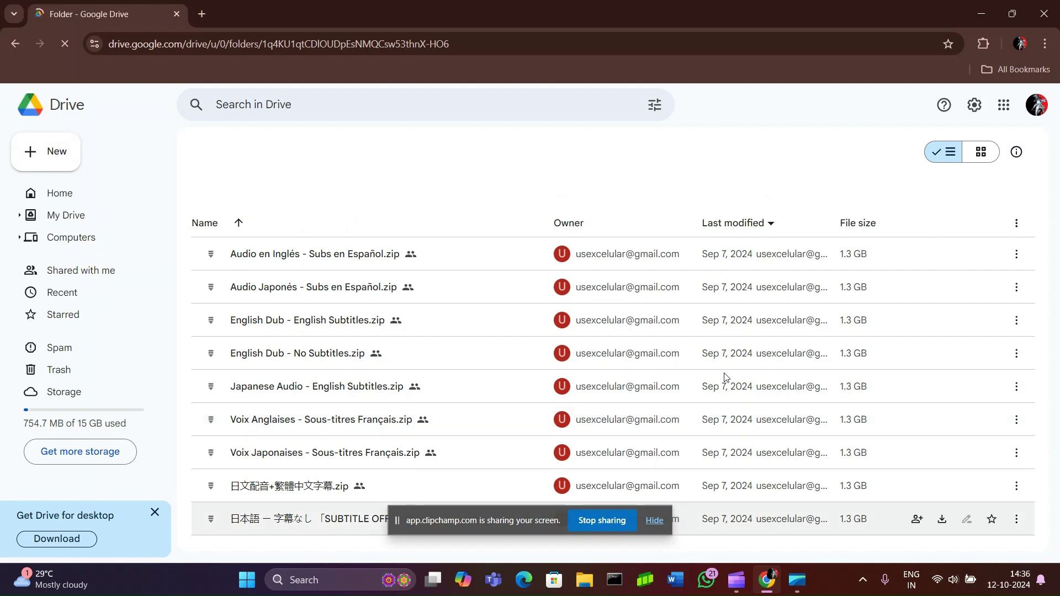
Return to the mod page and scroll down to its Files downloads section.
click(19, 48)
scroll(256, 249, down, 3)
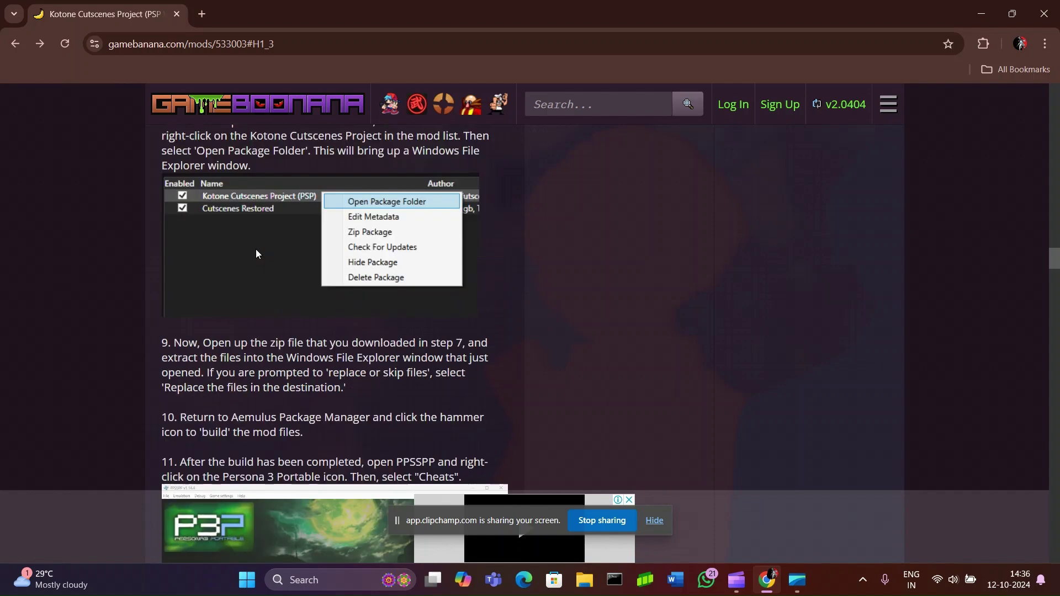
scroll(256, 250, down, 8)
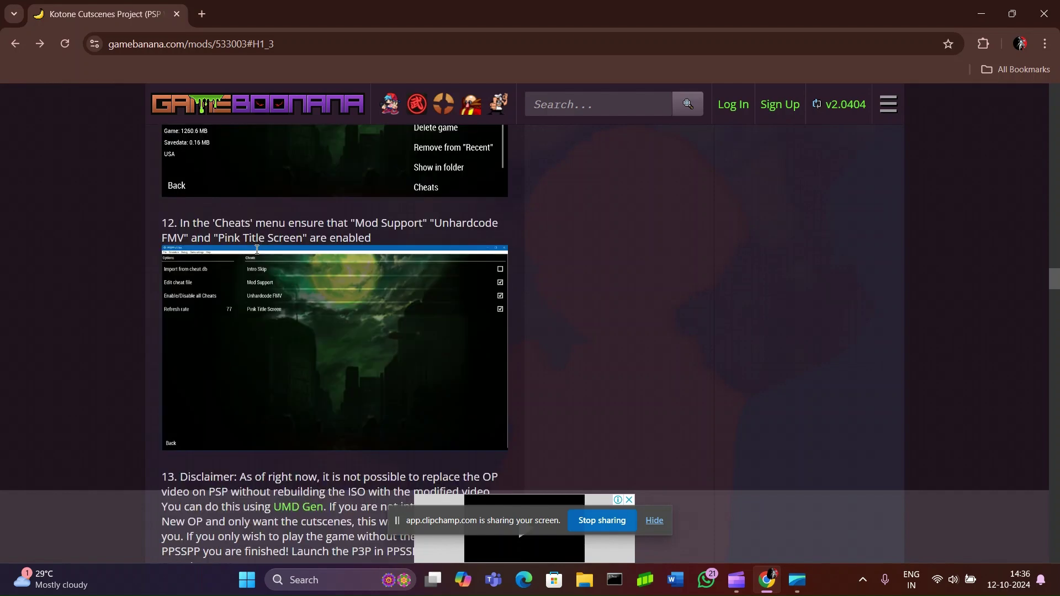
scroll(256, 250, down, 20)
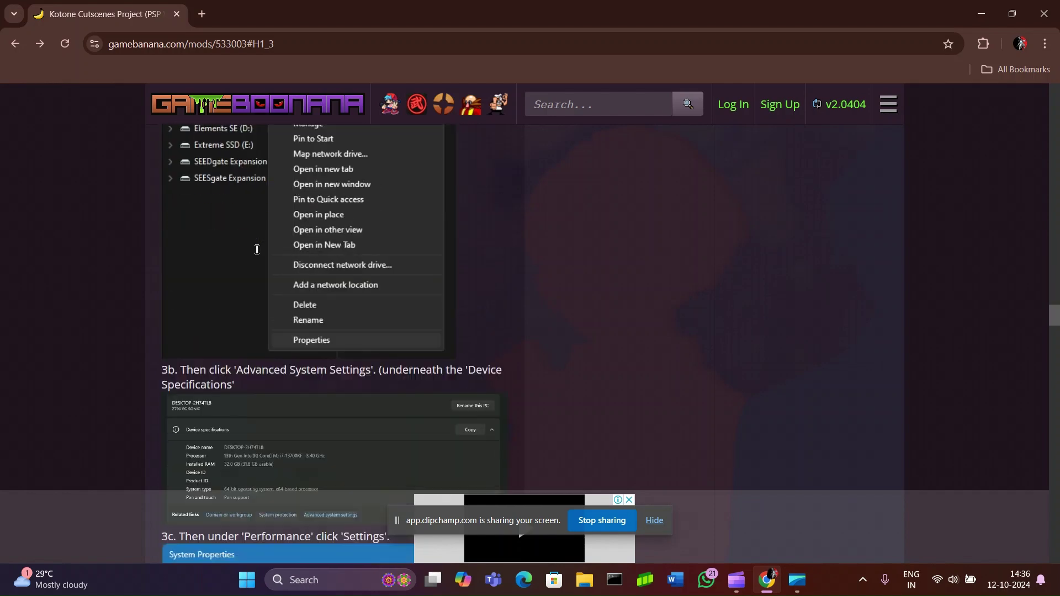
scroll(257, 249, down, 20)
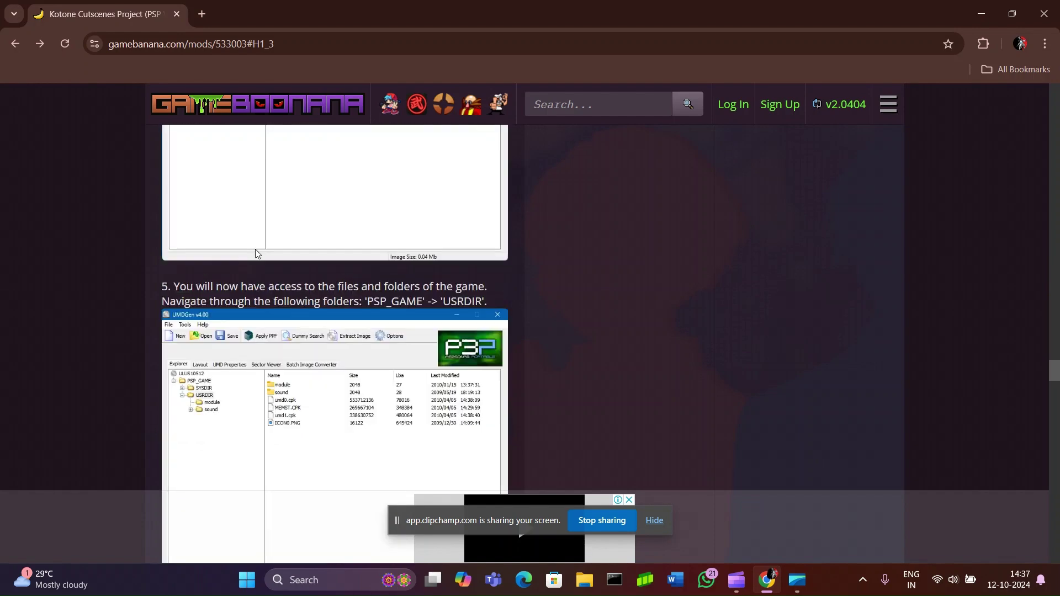
scroll(256, 252, down, 5)
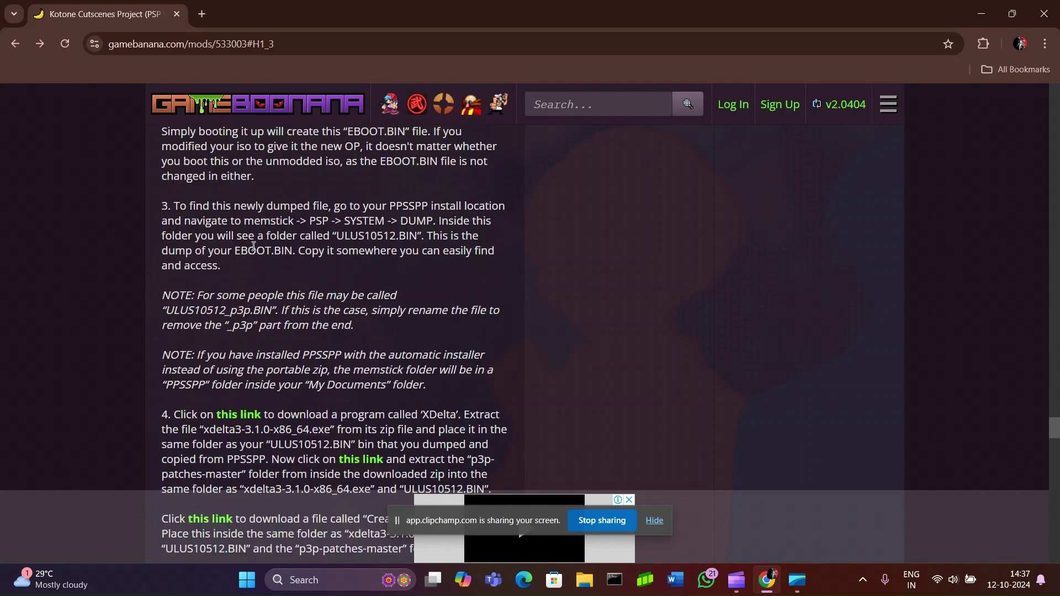
scroll(253, 247, down, 15)
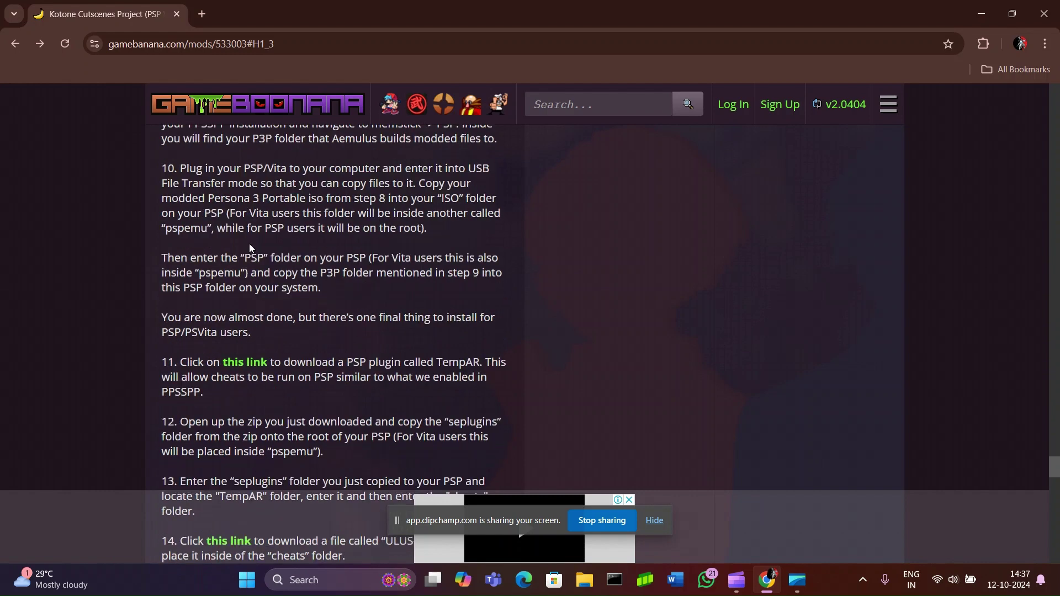
scroll(249, 248, down, 6)
scroll(250, 248, down, 20)
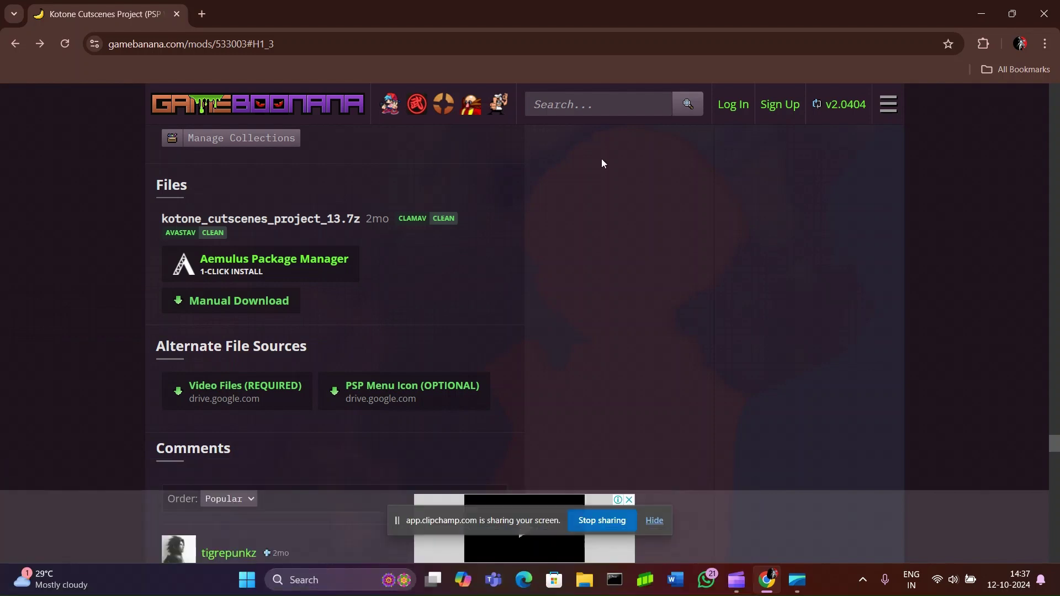
Close the browser and copy the ULUS10512 file from the p3p-patches-master folder.
click(1044, 13)
double_click(546, 218)
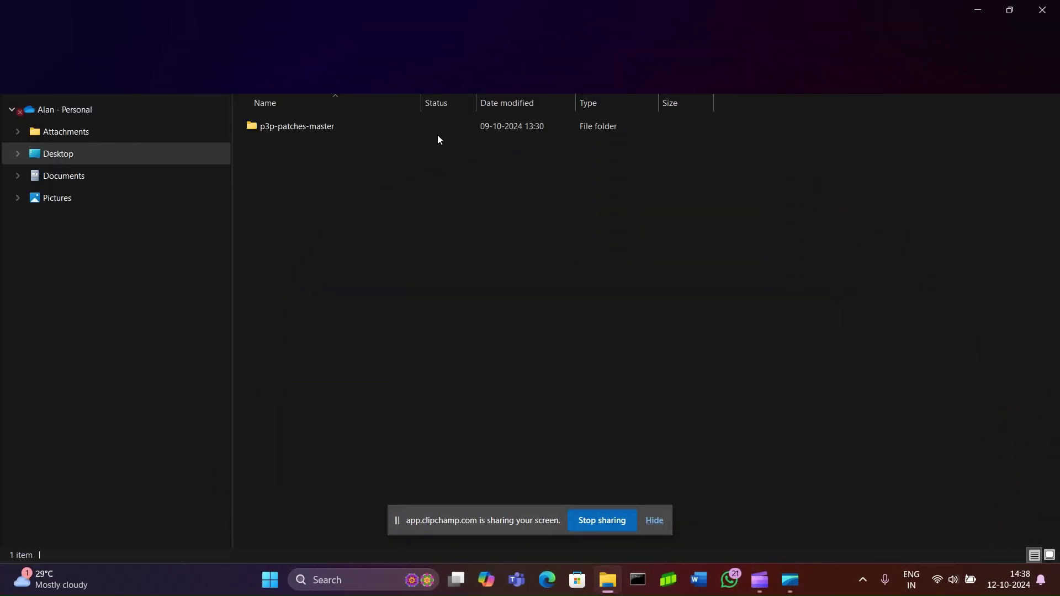
click(398, 124)
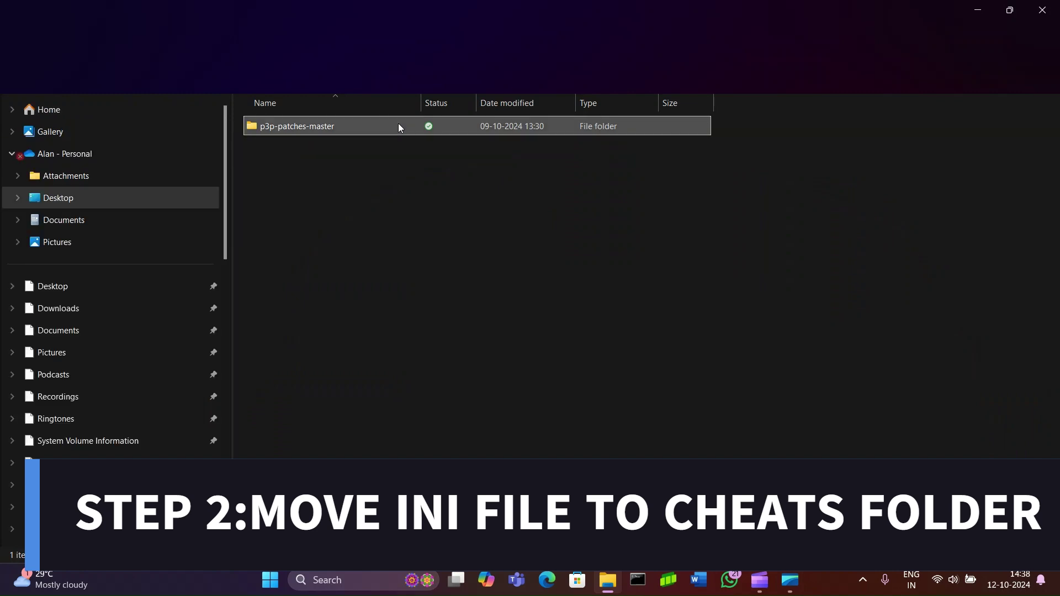
double_click(399, 124)
click(358, 166)
right_click(358, 165)
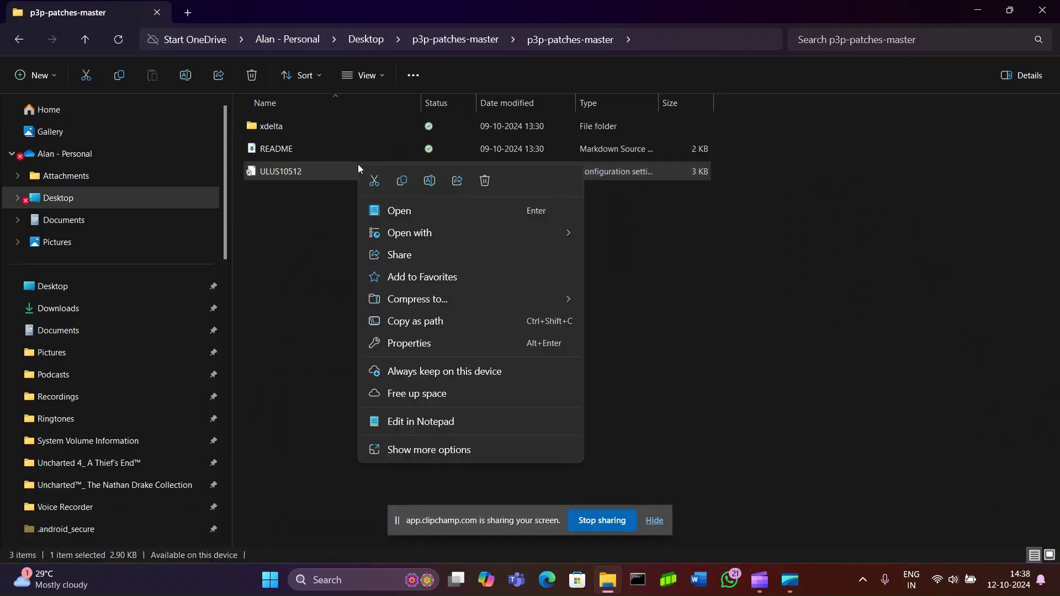
click(405, 177)
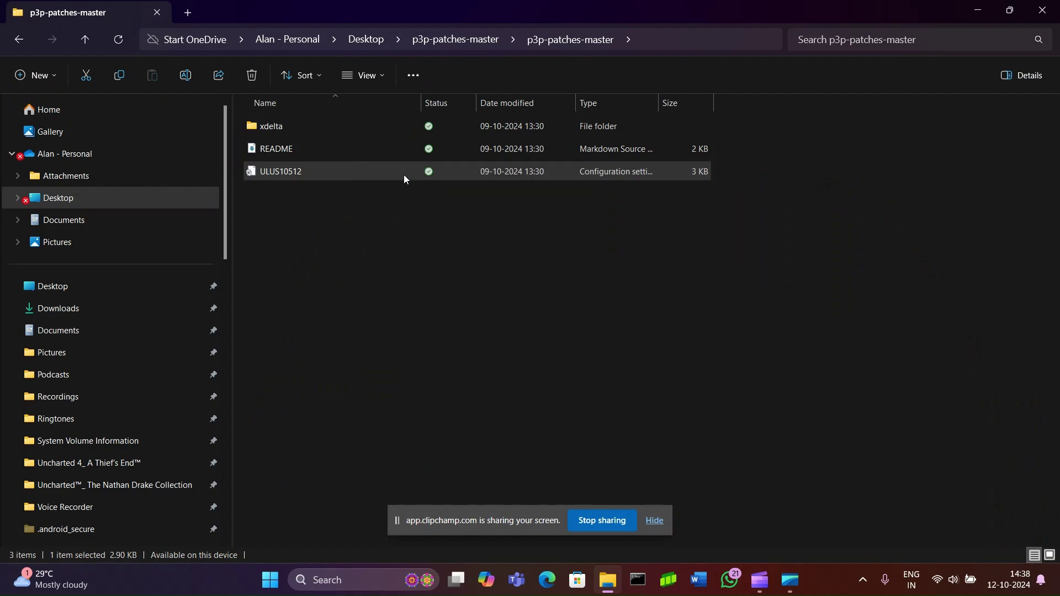
Open PPSSPP's install folder from its desktop shortcut.
click(974, 9)
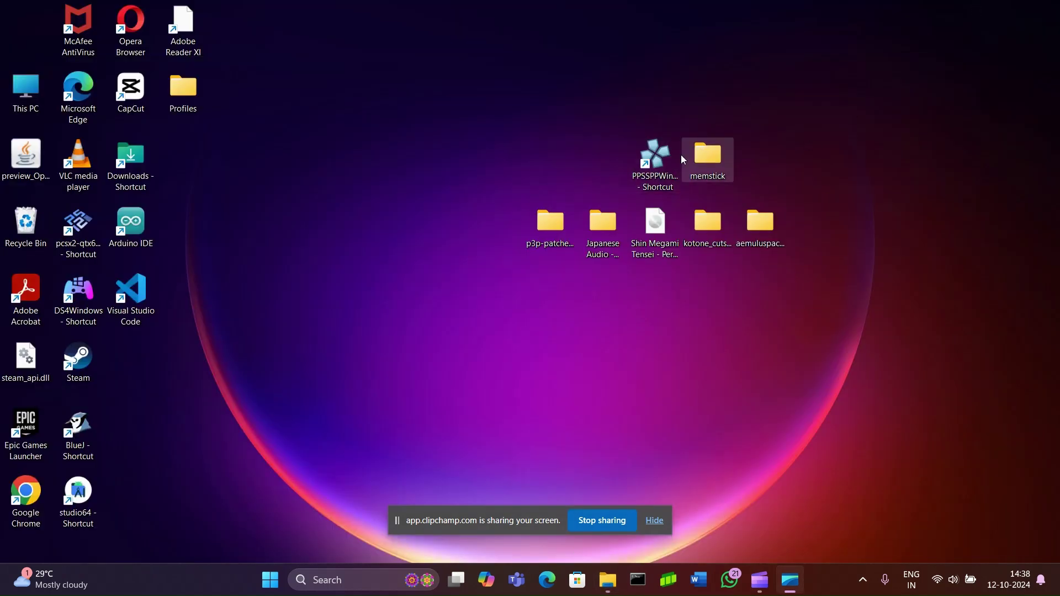
click(657, 170)
right_click(657, 170)
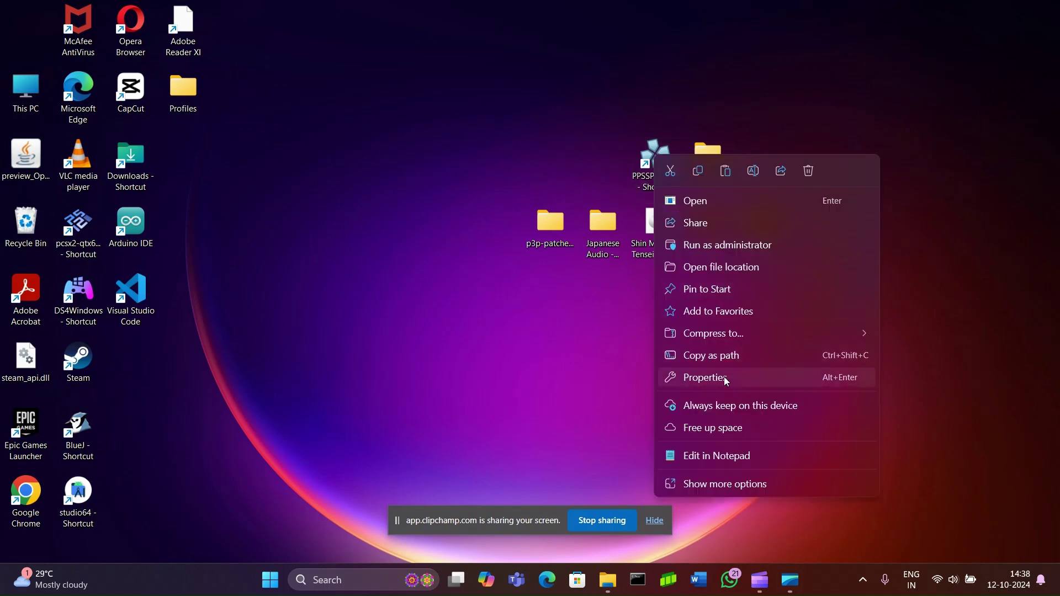
click(727, 271)
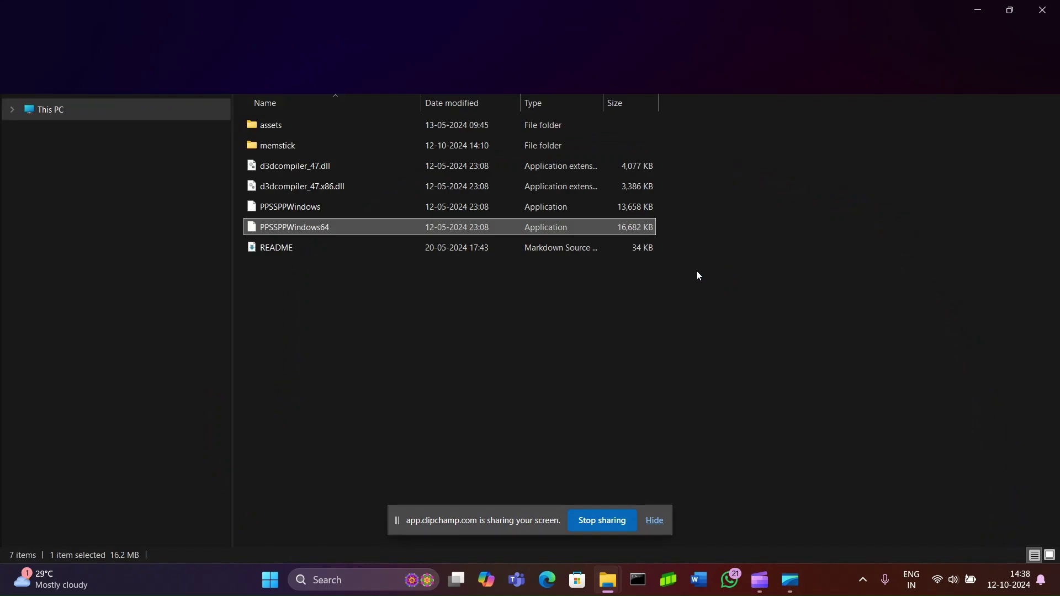
Paste the ULUS10512 file into memstick\PSP\Cheats.
click(514, 146)
double_click(513, 150)
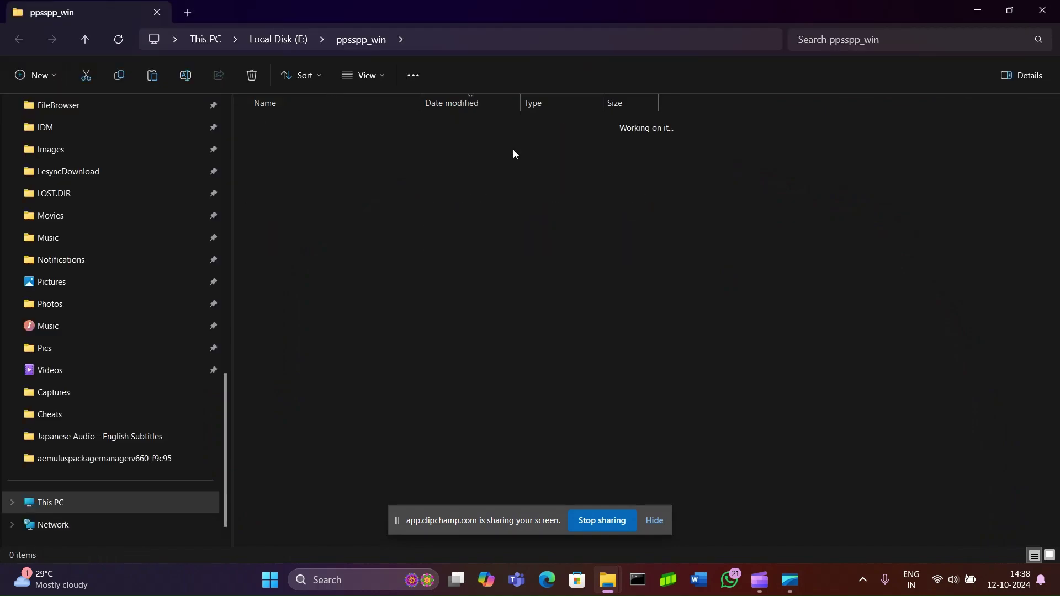
double_click(481, 129)
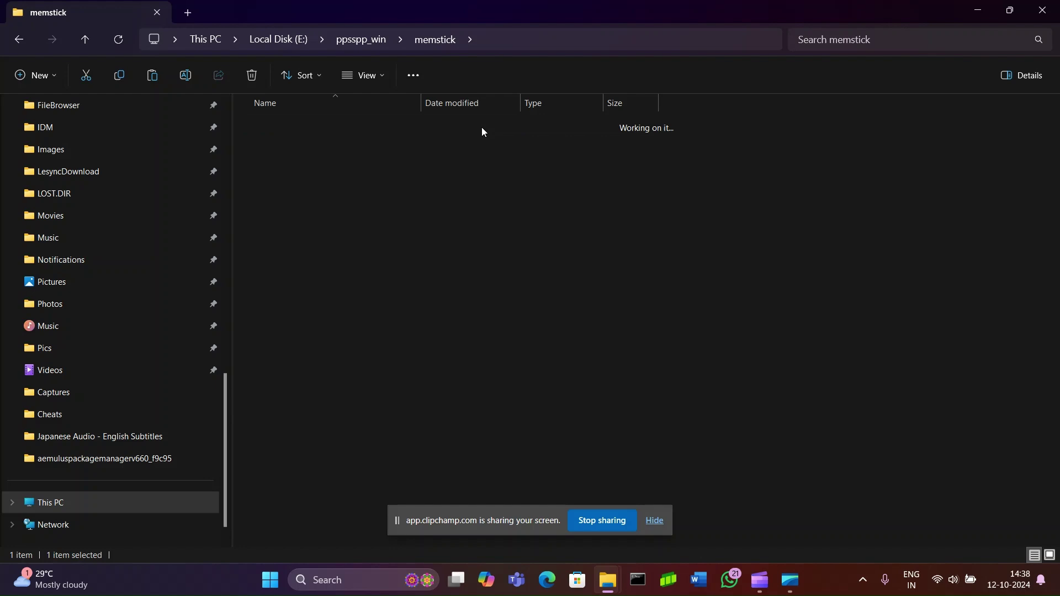
double_click(482, 127)
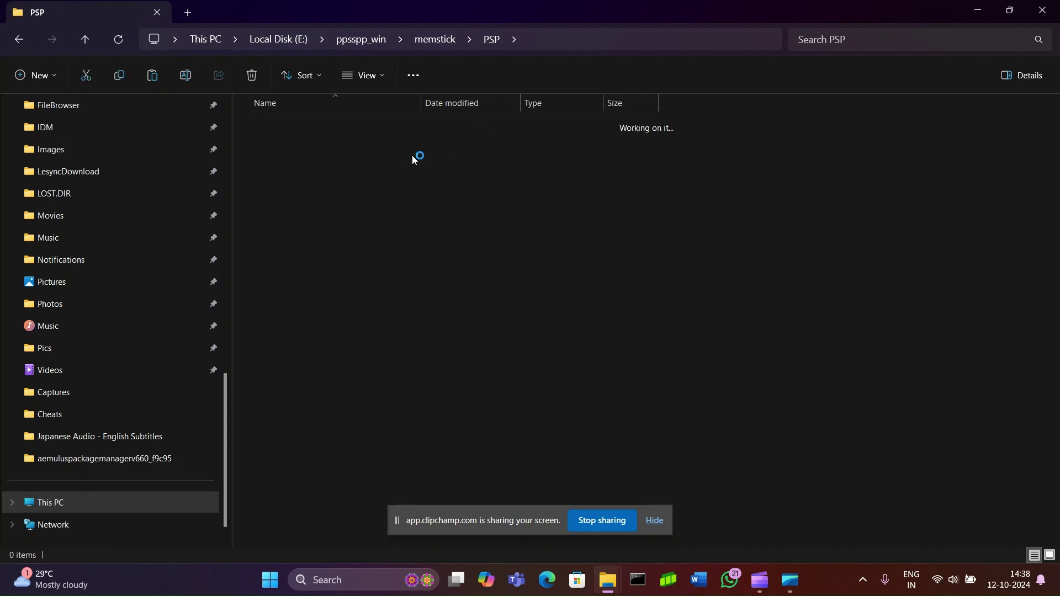
right_click(403, 158)
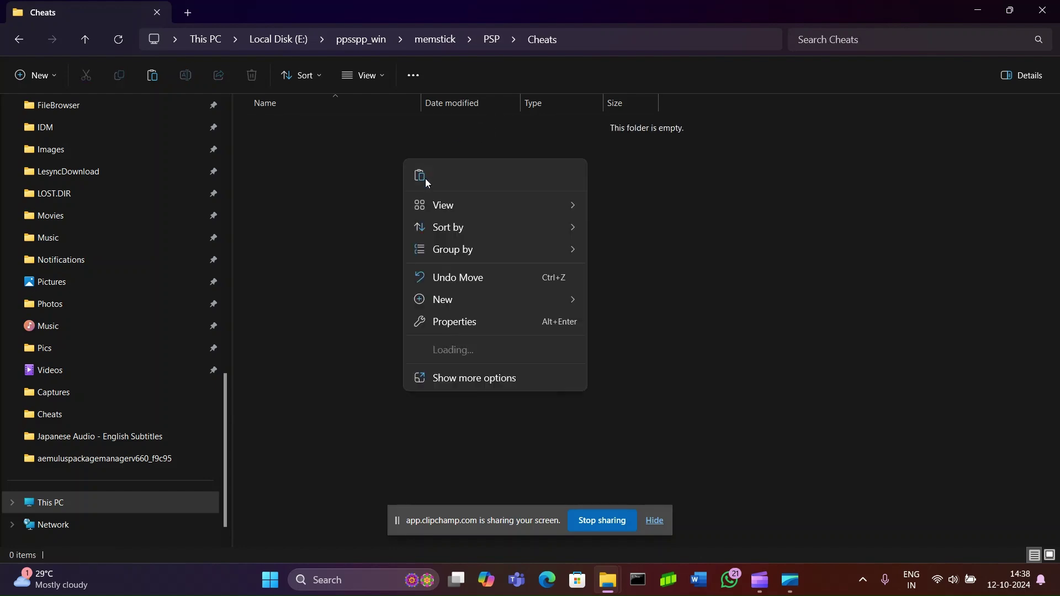
click(422, 172)
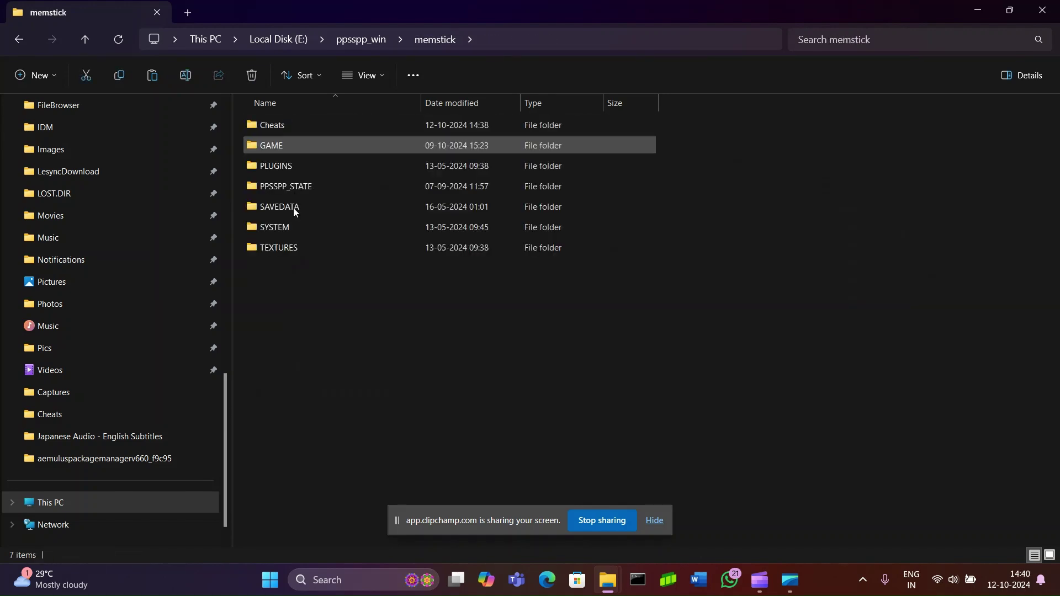
right_click(298, 289)
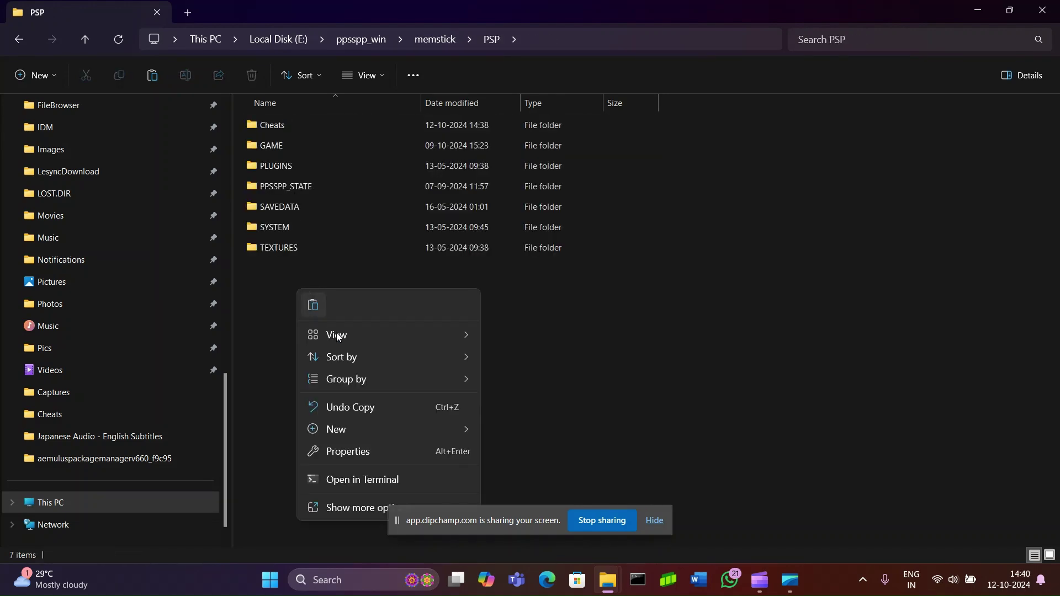
Create a folder named P3P in memstick\PSP and close File Explorer.
mouse_move(368, 440)
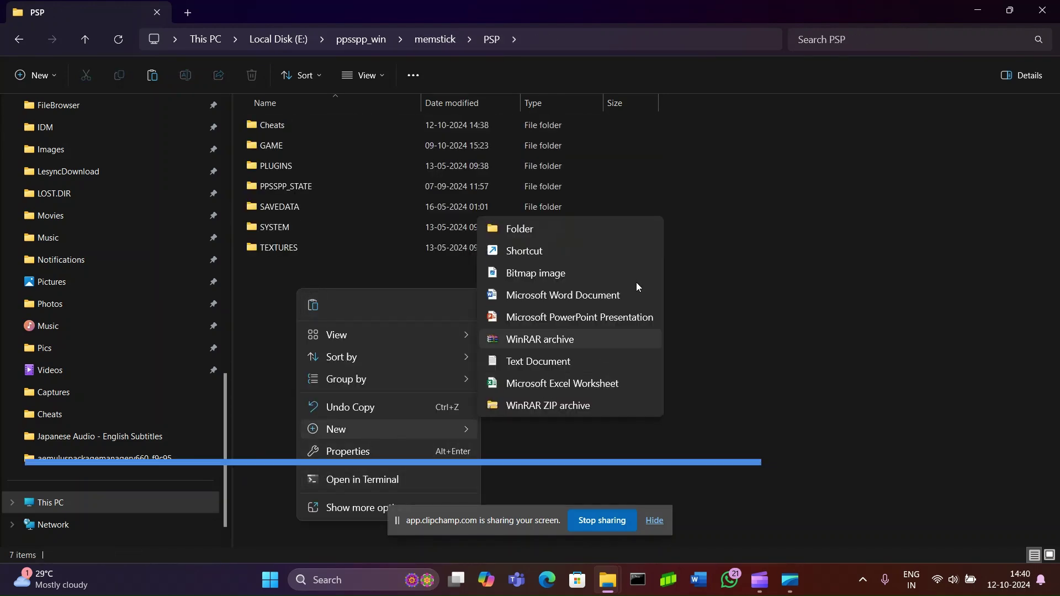
click(606, 237)
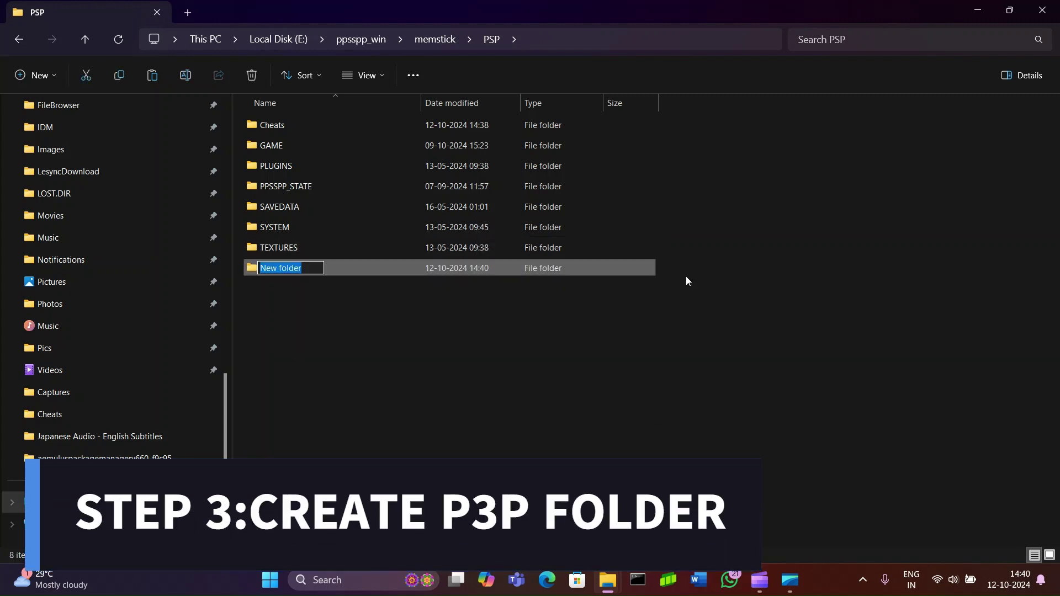
text(P3P)
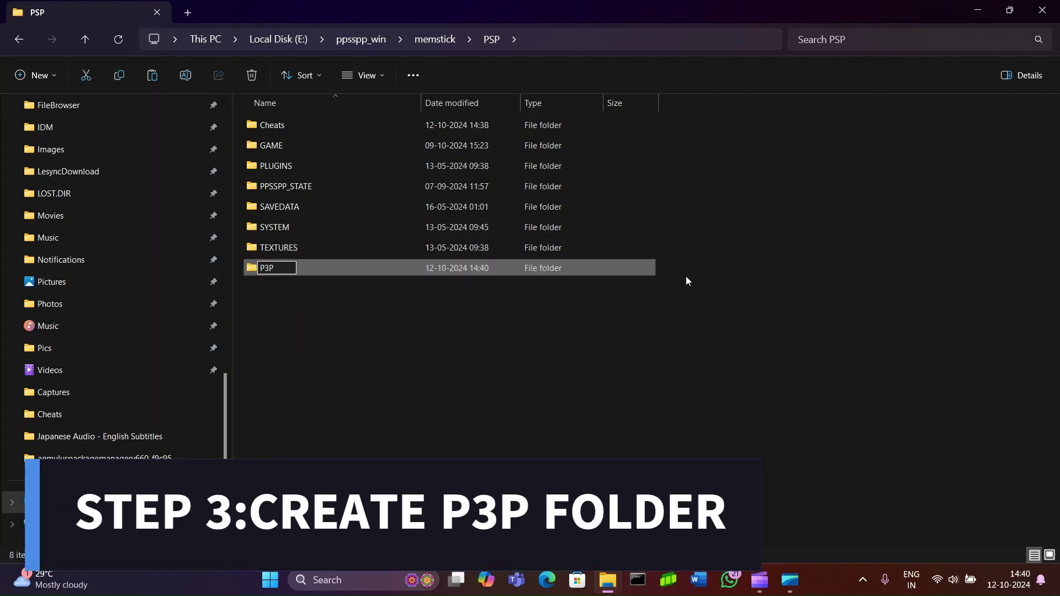
key(Return)
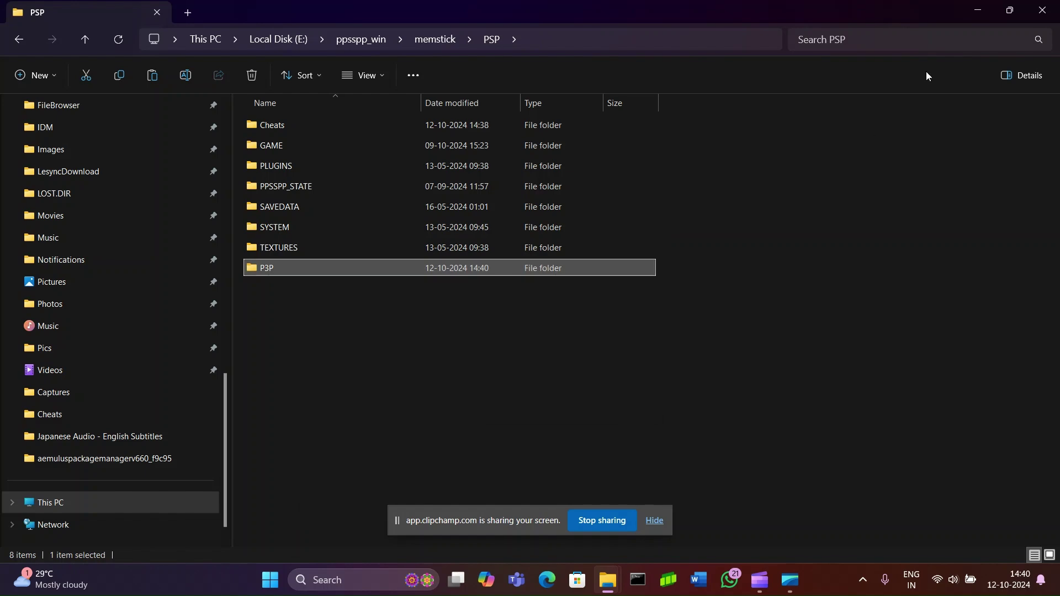
click(1042, 10)
Launch PPSSPP, turn on Enable cheats under Settings > System, then exit the emulator.
double_click(655, 154)
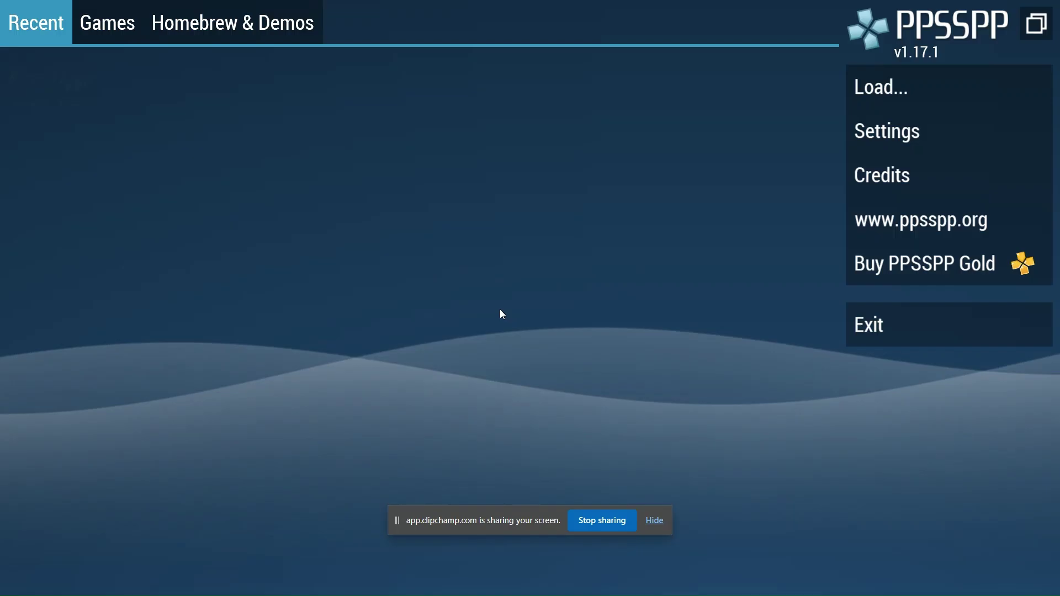
click(892, 135)
click(77, 242)
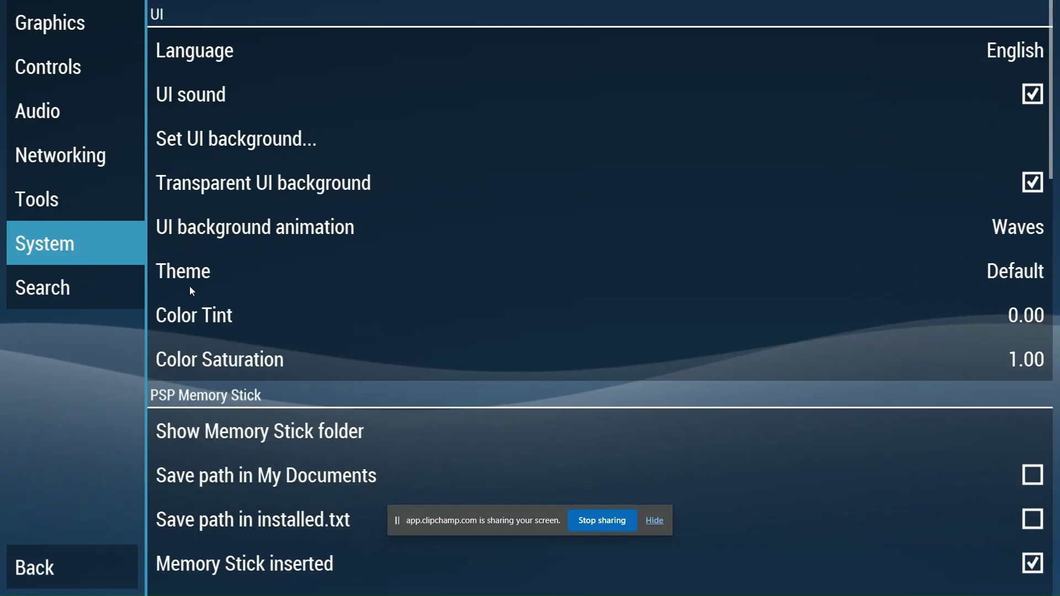
scroll(338, 319, down, 8)
scroll(338, 319, down, 8)
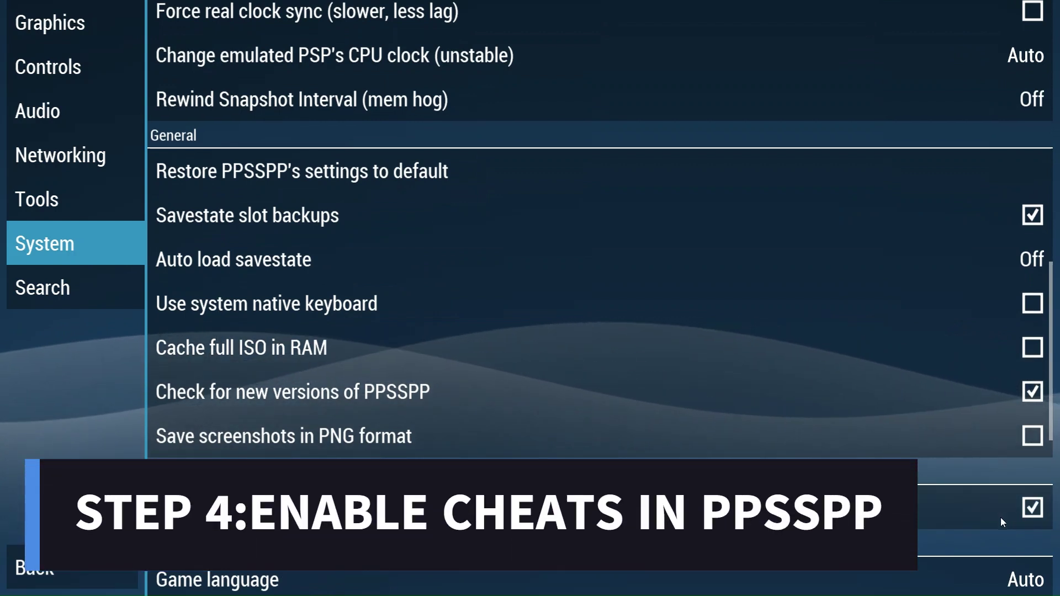
key(Escape)
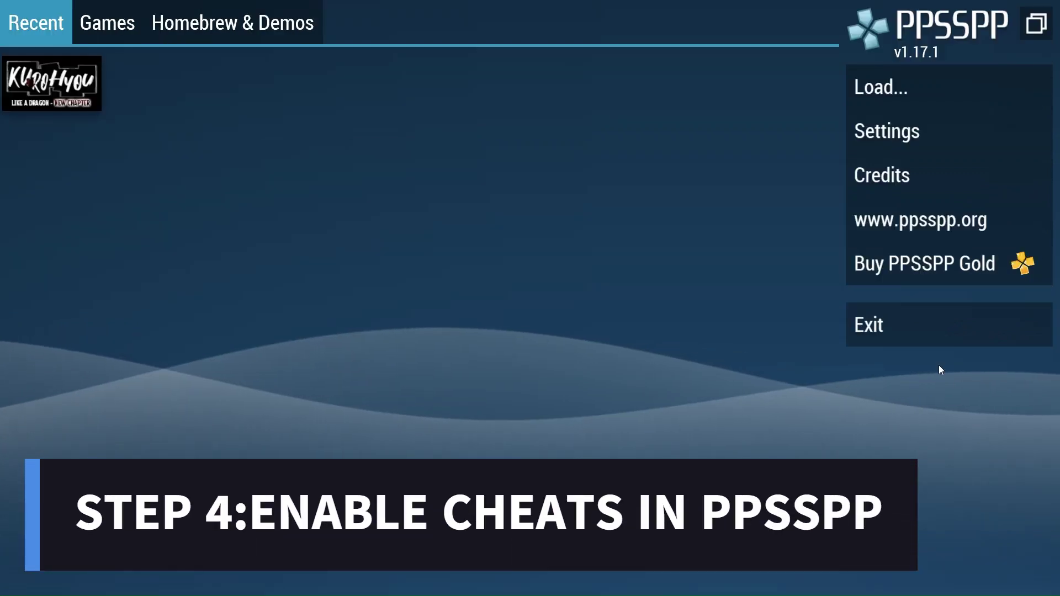
click(948, 343)
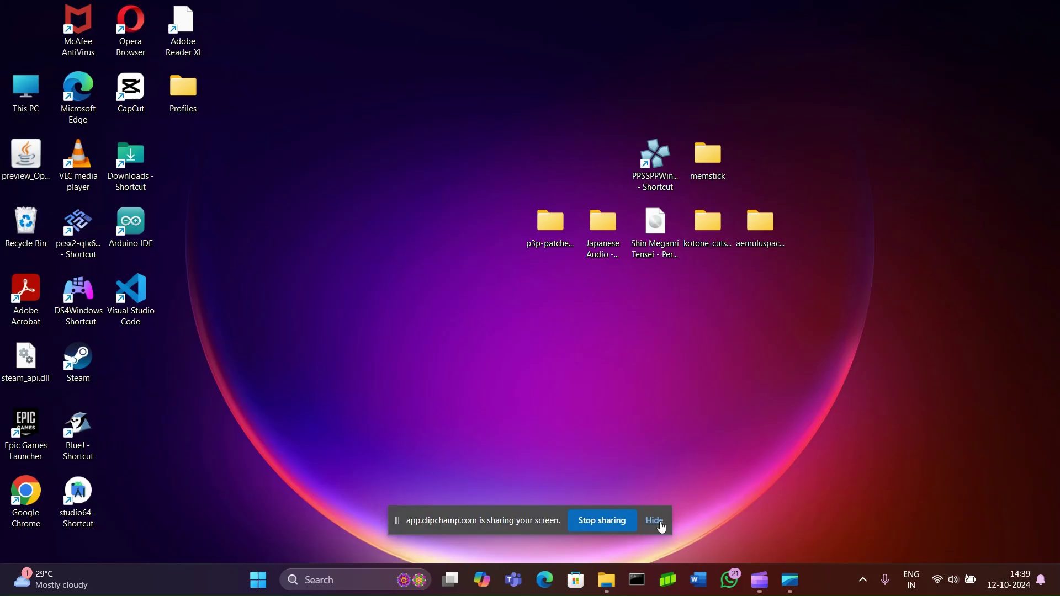
Open aemuluspac > AemulusPackageManagerv6.6.0 from the desktop and launch AemulusPackageManager.
double_click(761, 224)
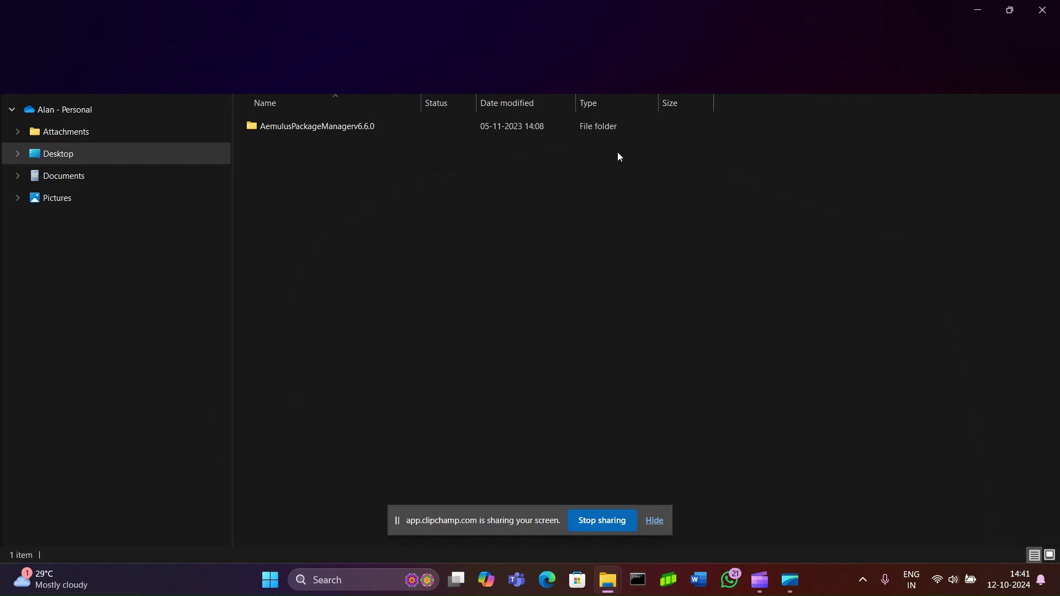
double_click(603, 126)
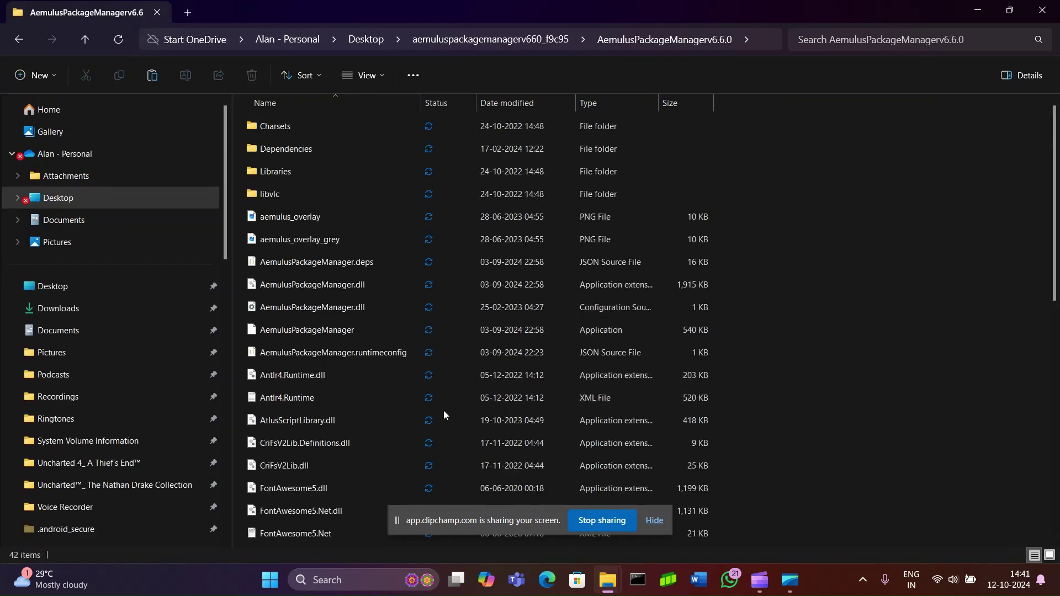
click(390, 332)
double_click(389, 333)
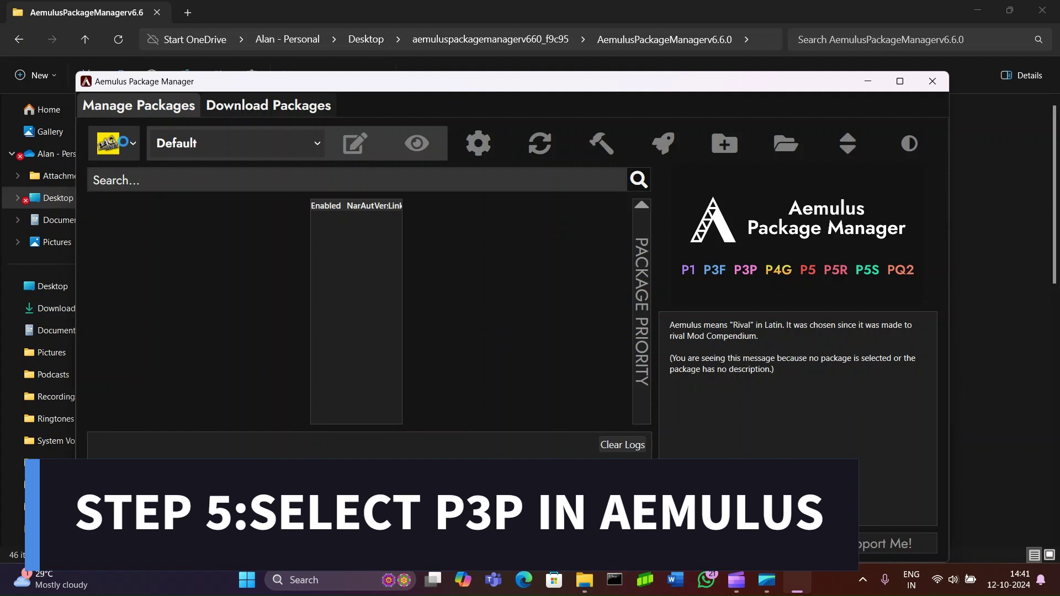
Select Persona 3 Portable as the game and open its Config dialog.
click(133, 144)
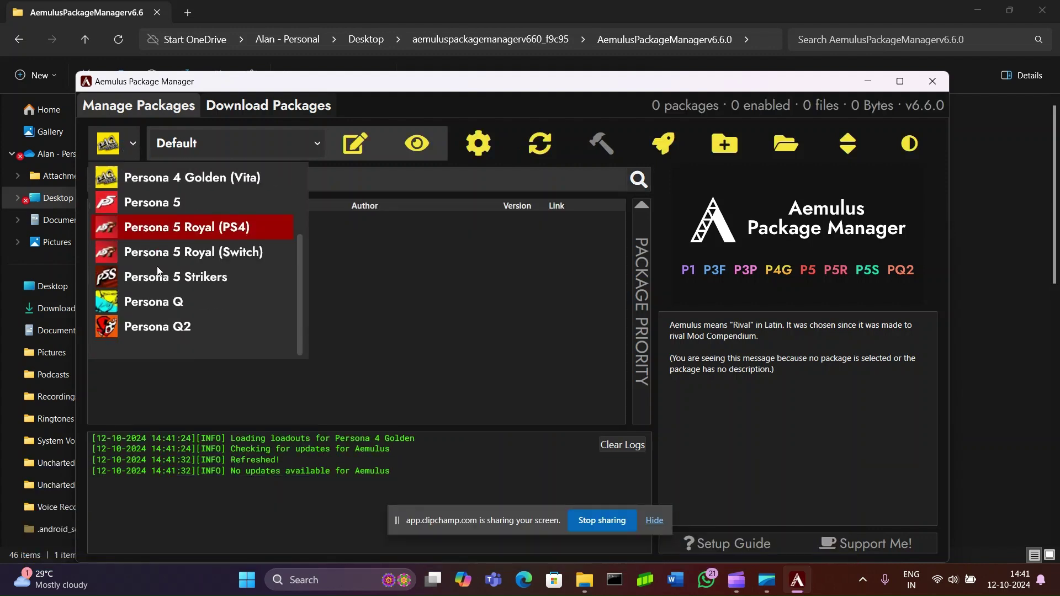
scroll(158, 270, up, 3)
click(198, 225)
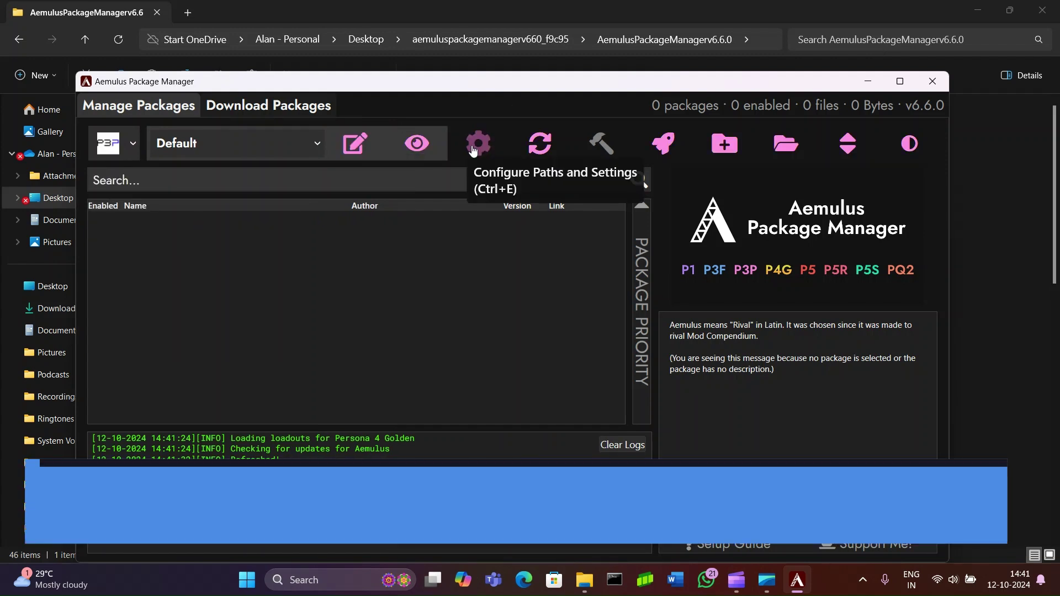
click(472, 145)
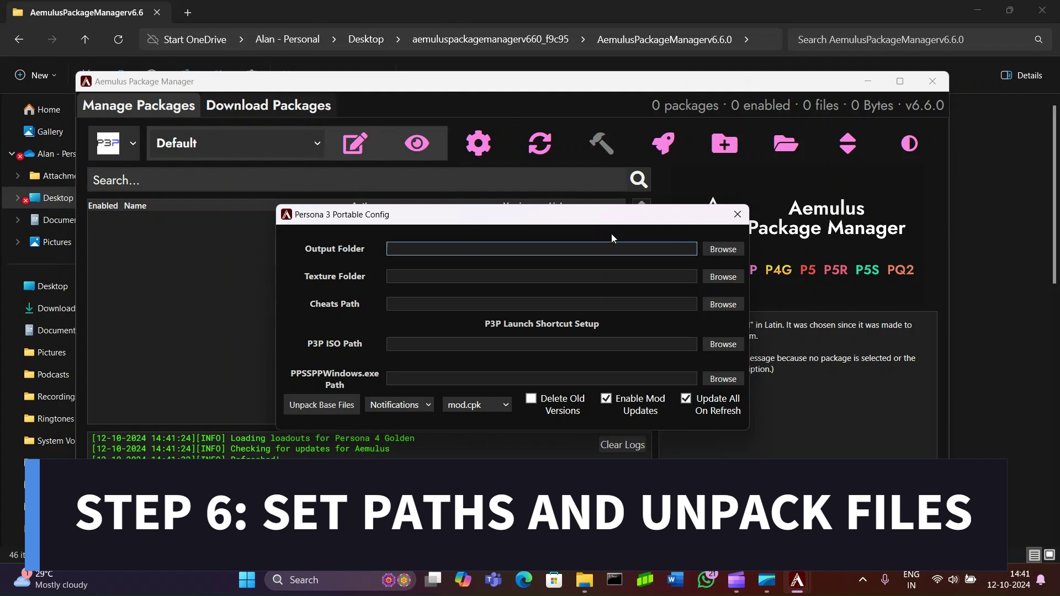
click(719, 251)
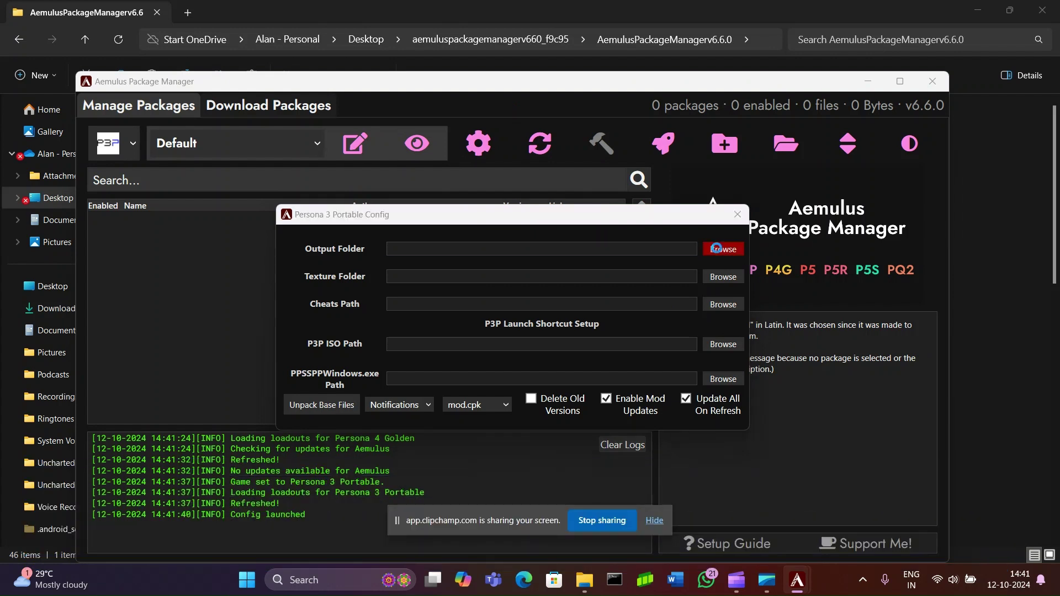
Set the output folder to memstick\PSP\P3P.
double_click(414, 221)
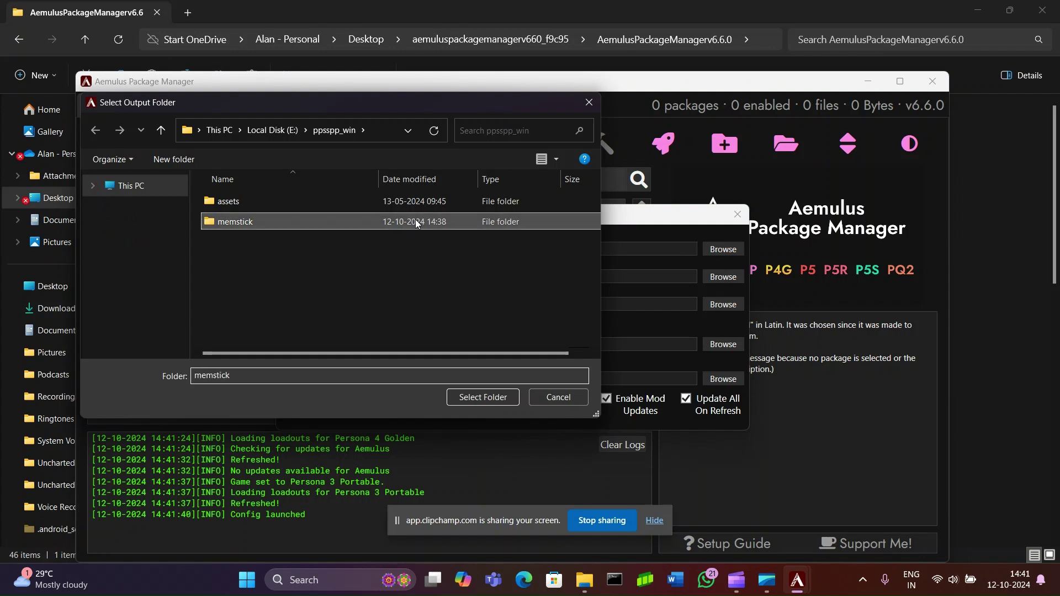
click(363, 203)
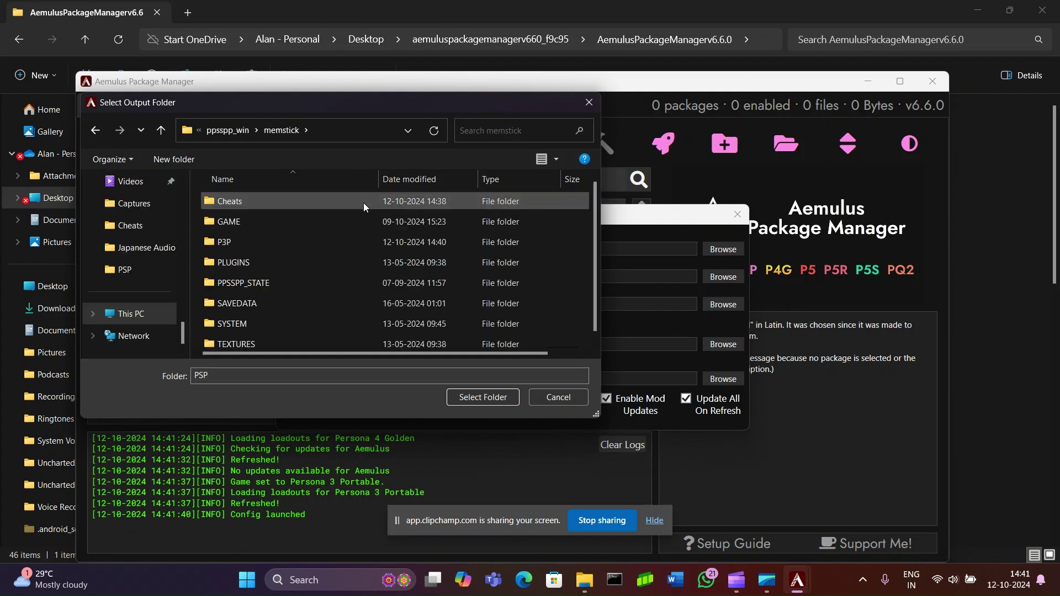
double_click(320, 237)
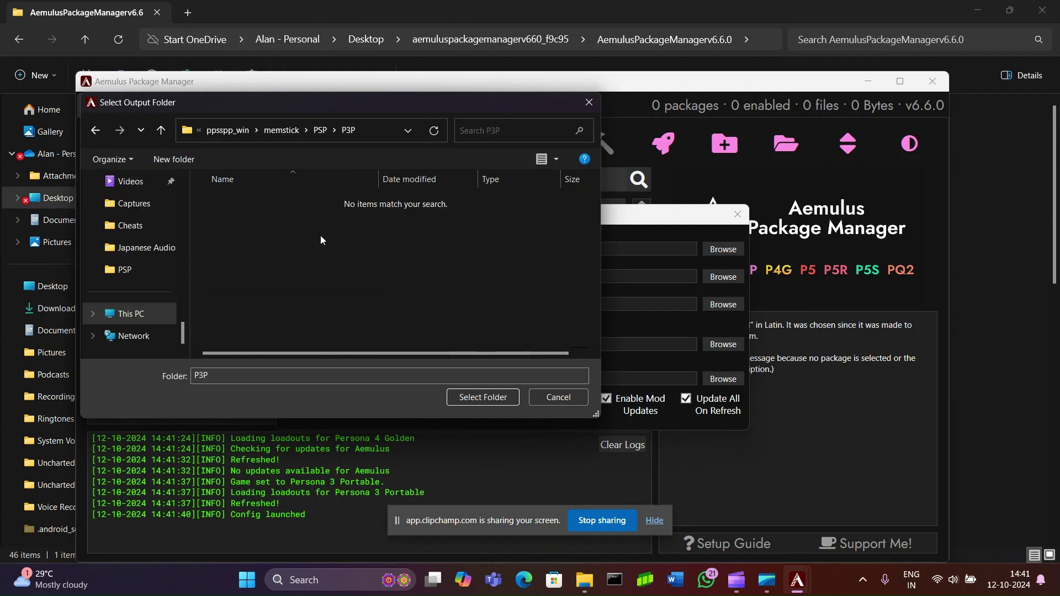
click(479, 402)
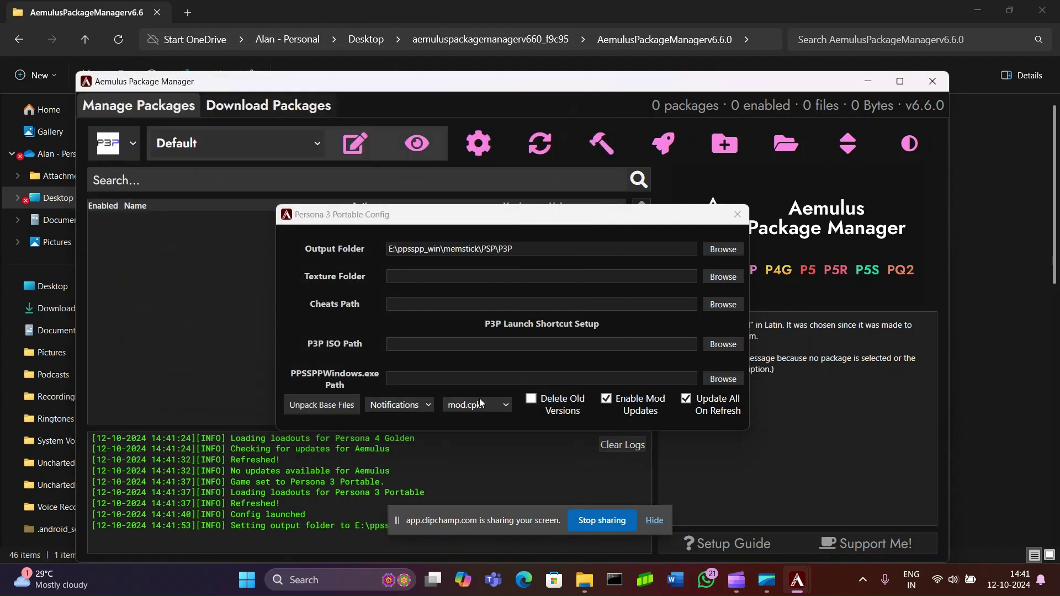
Set the cheats path to memstick\PSP\Cheats\ULUS10512.ini.
click(707, 304)
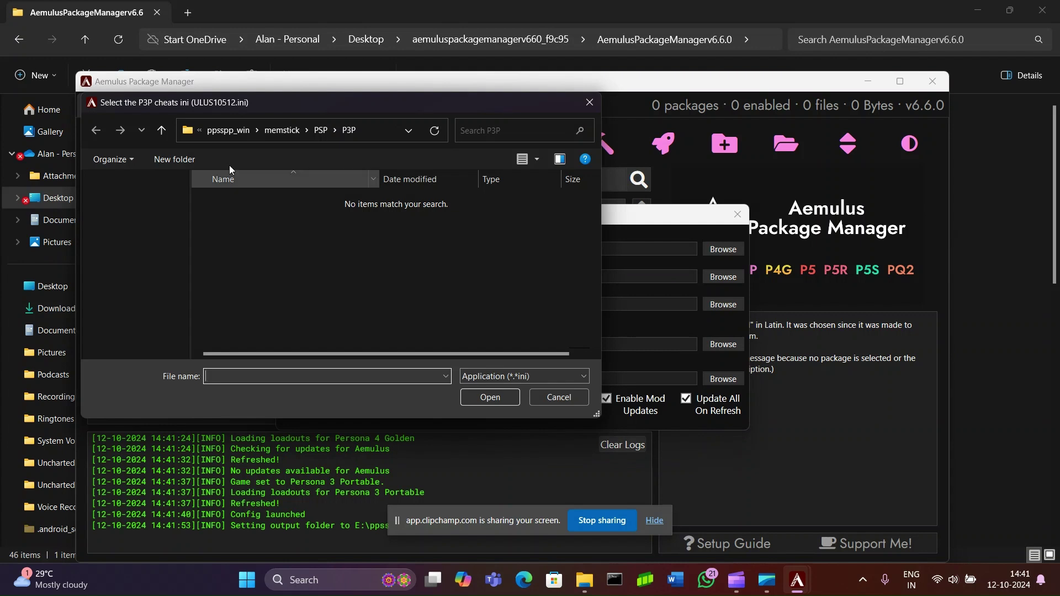
click(215, 131)
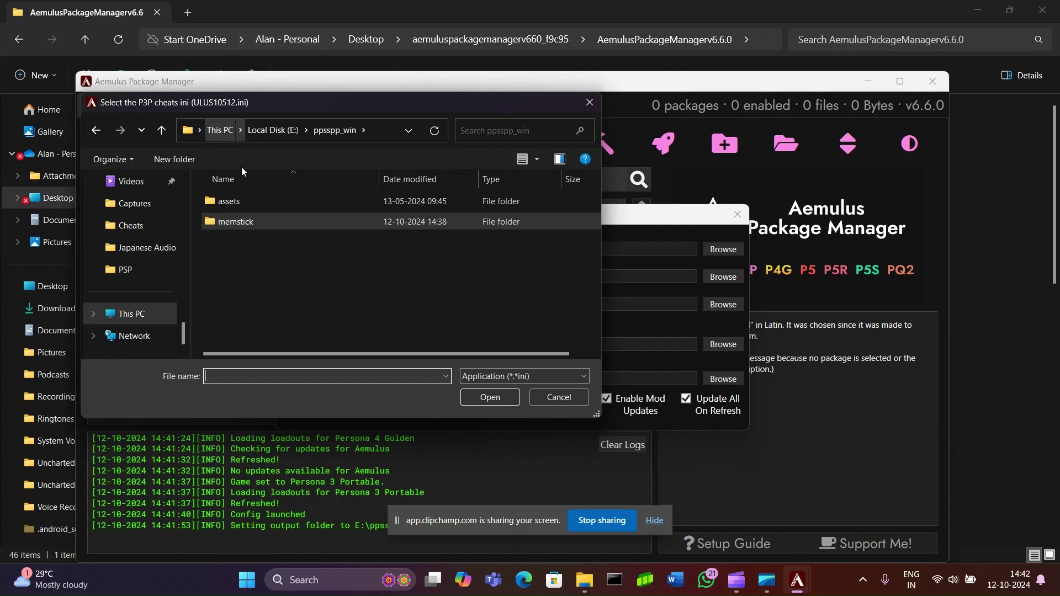
double_click(245, 221)
double_click(254, 201)
double_click(254, 200)
double_click(254, 201)
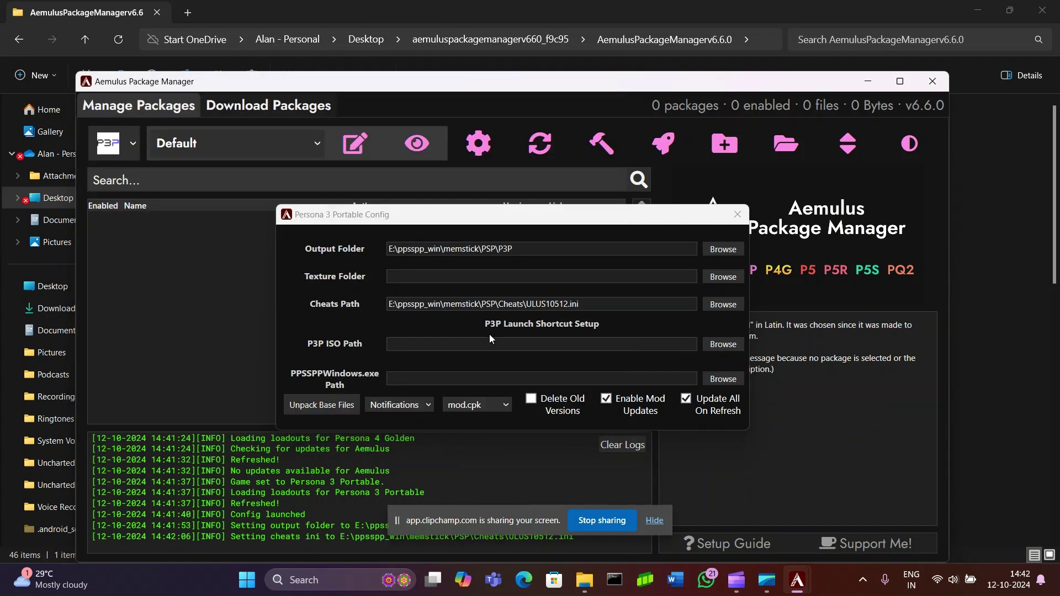
click(710, 346)
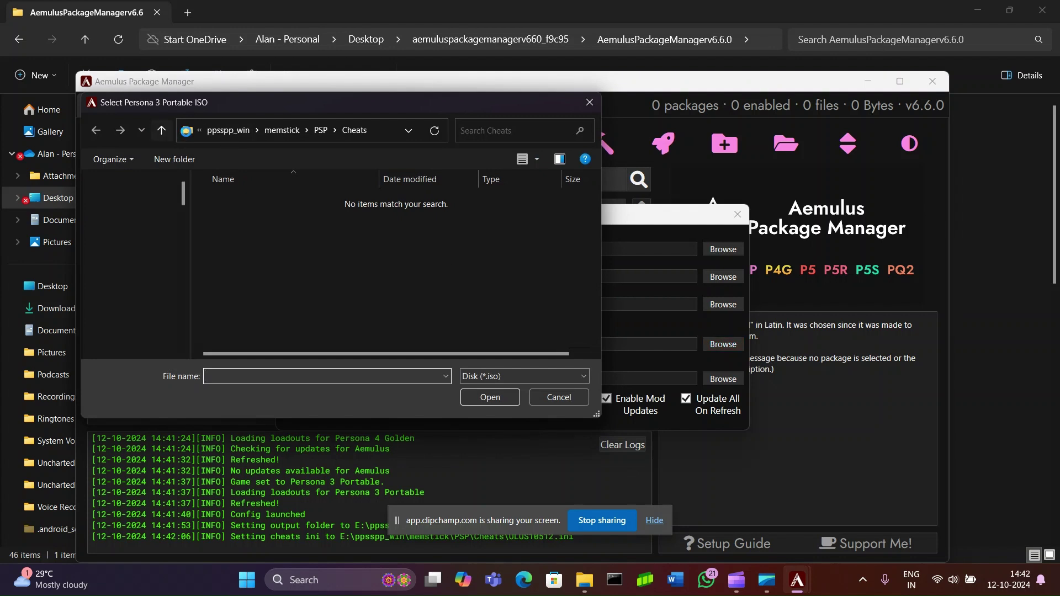
Set the P3P ISO path to Persona 3 Portable (US).iso on the Desktop.
click(187, 131)
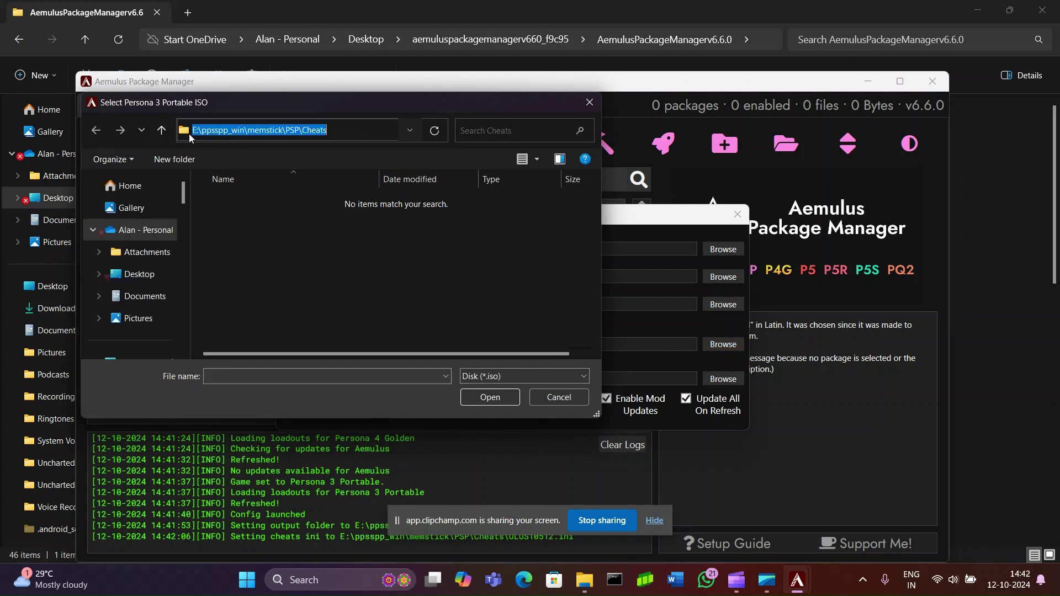
click(138, 282)
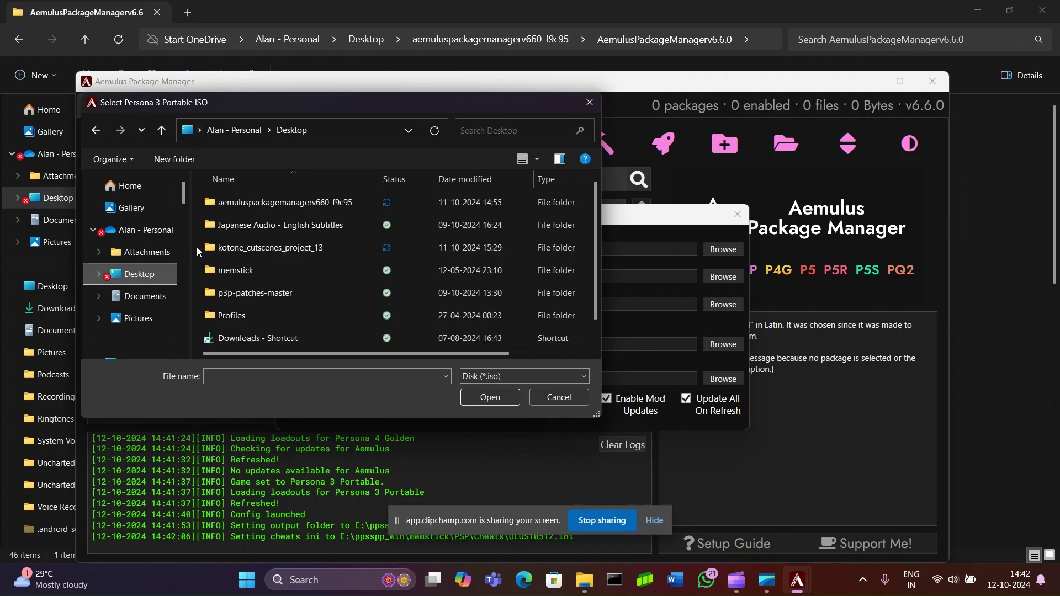
scroll(261, 310, down, 1)
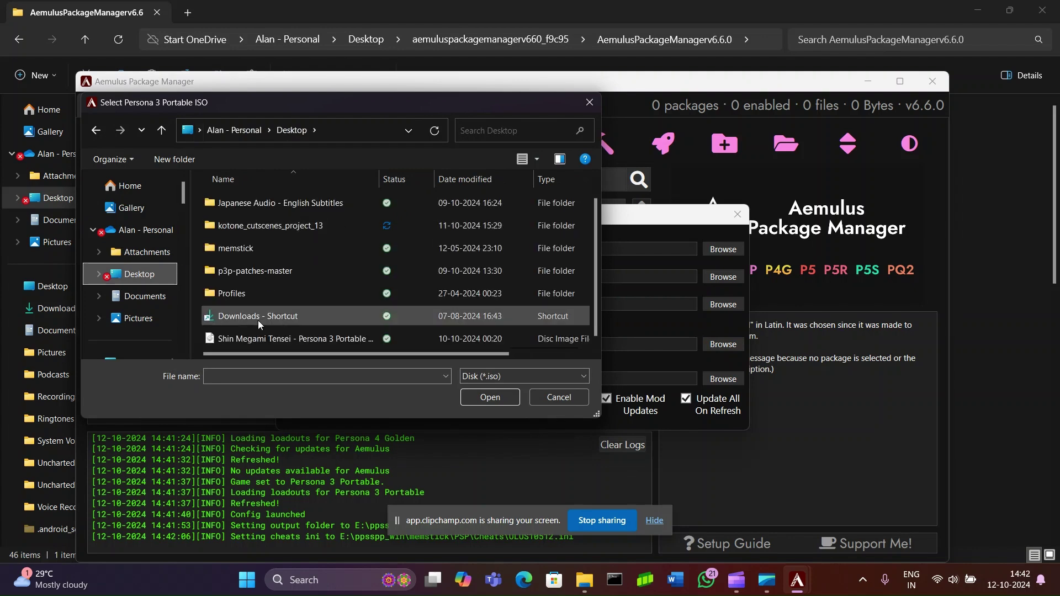
click(256, 339)
double_click(256, 339)
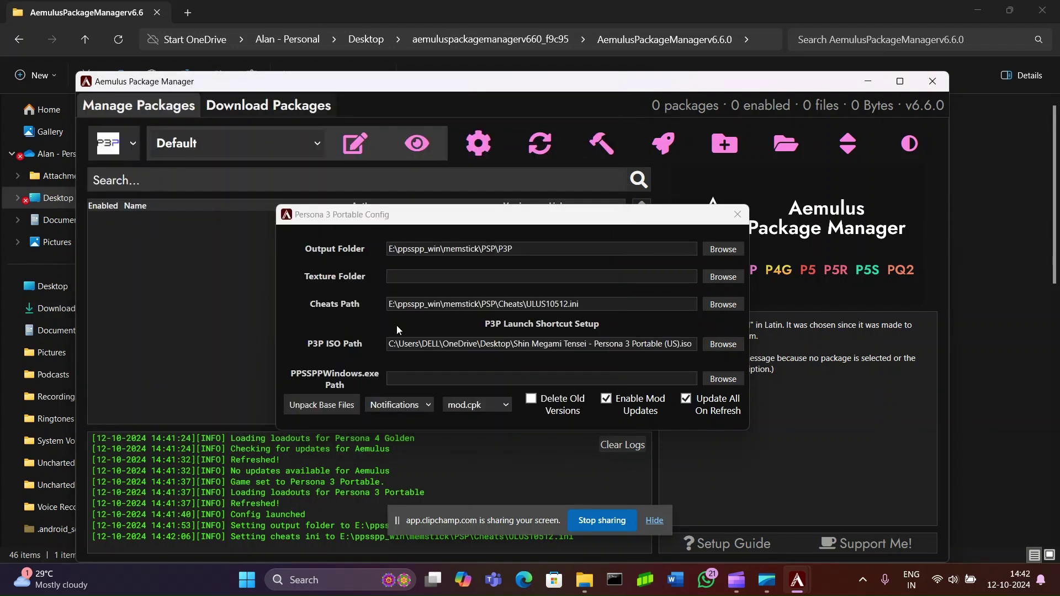
Set the emulator path to E:\ppsspp_win\PPSSPPWindows64.exe and enable Delete Old Versions.
click(706, 378)
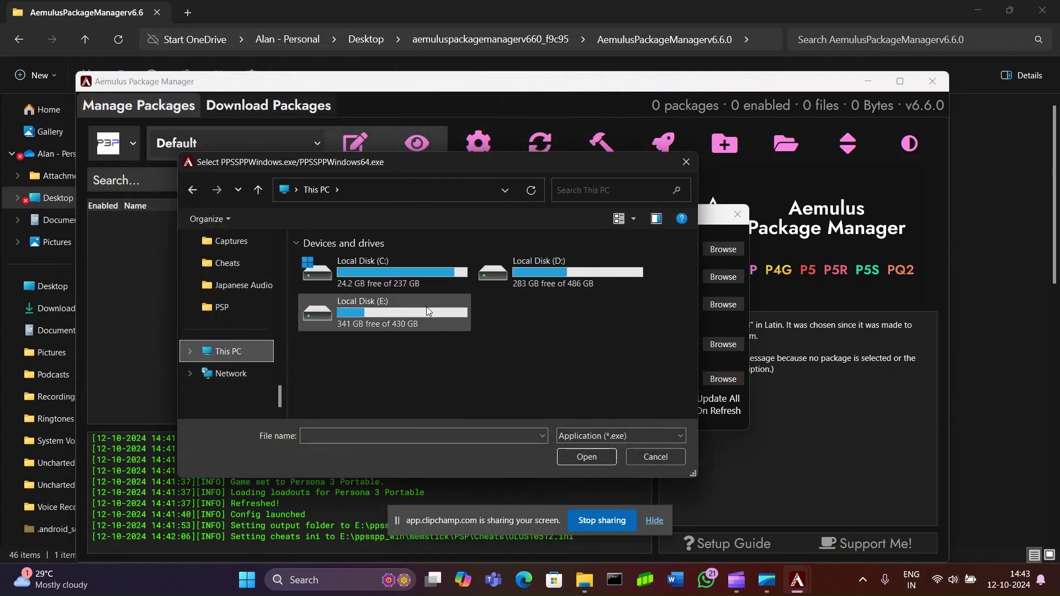
double_click(426, 306)
scroll(380, 331, down, 1)
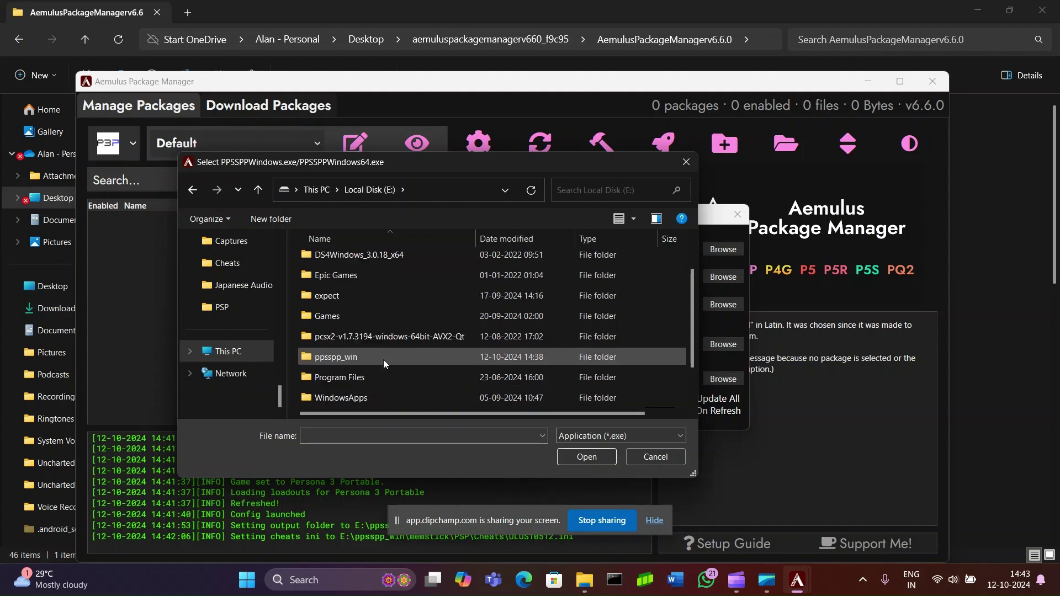
double_click(362, 362)
double_click(356, 323)
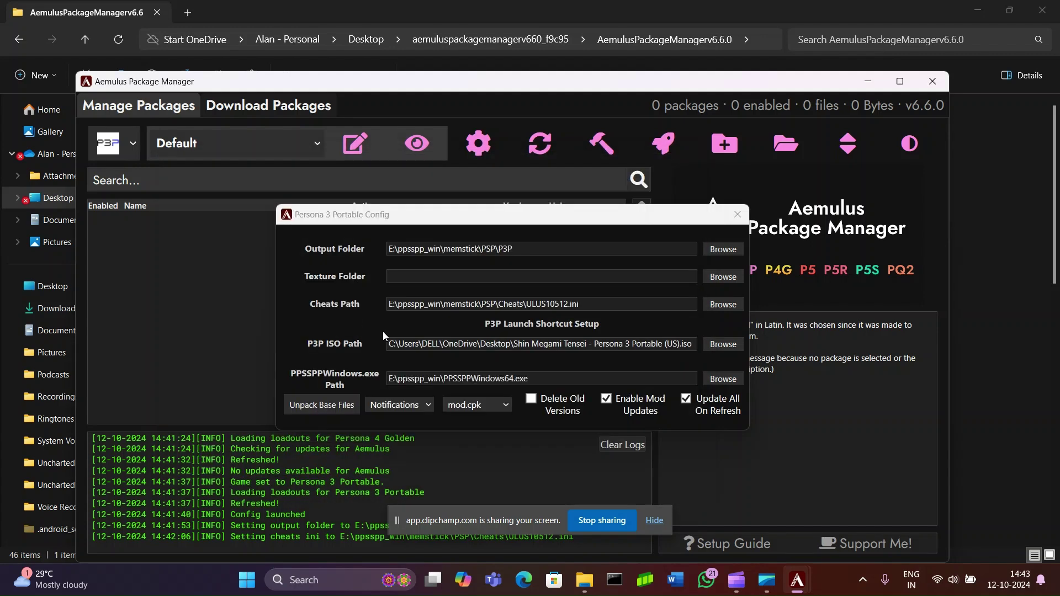
click(532, 400)
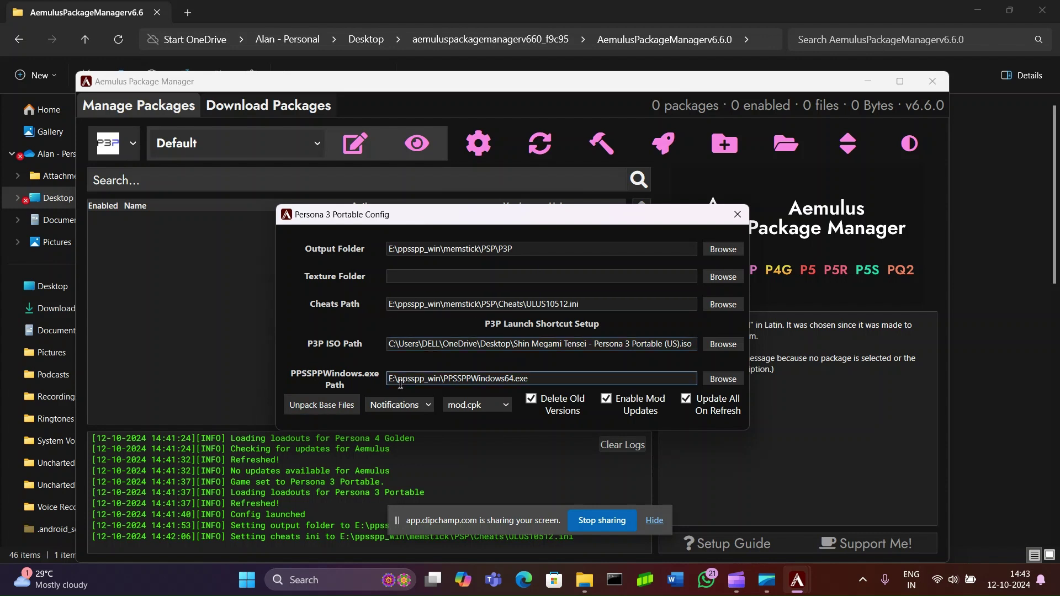
Unpack the Persona 3 Portable base files, confirm completion, then close the config and Aemulus Package Manager.
click(328, 406)
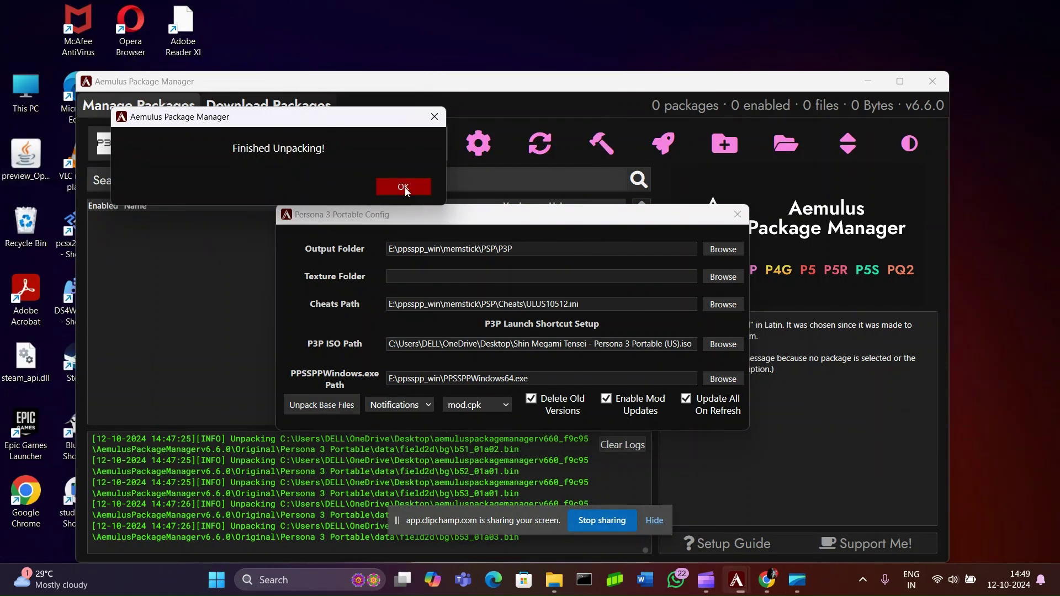
click(405, 188)
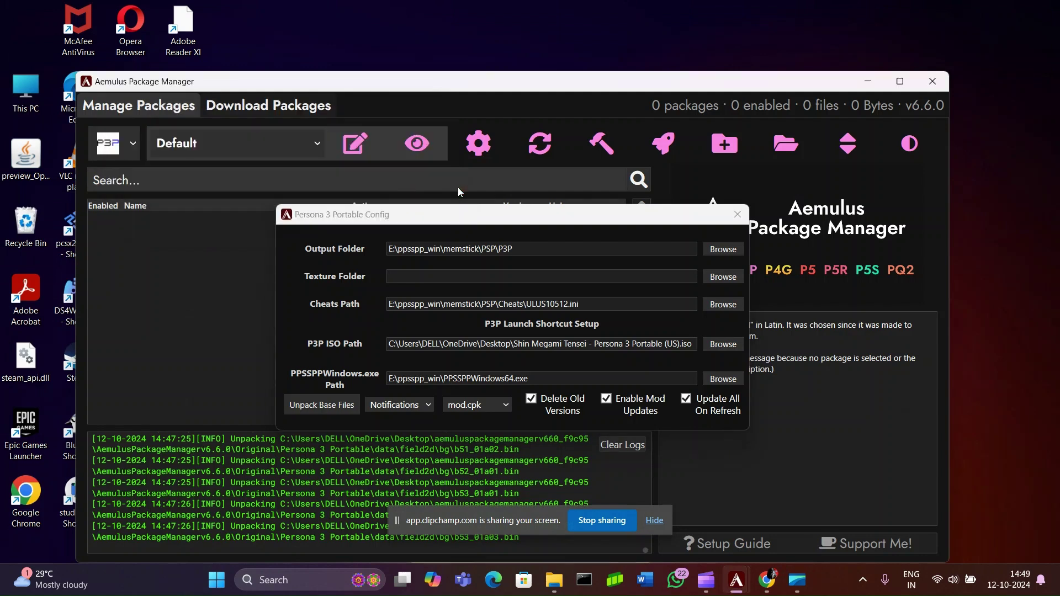
click(736, 215)
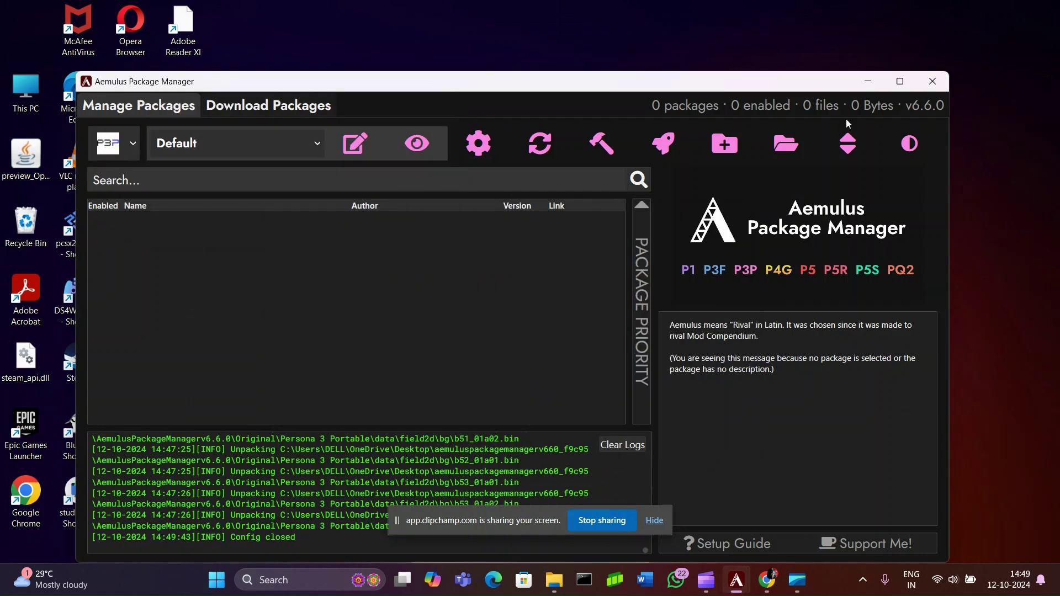
click(932, 83)
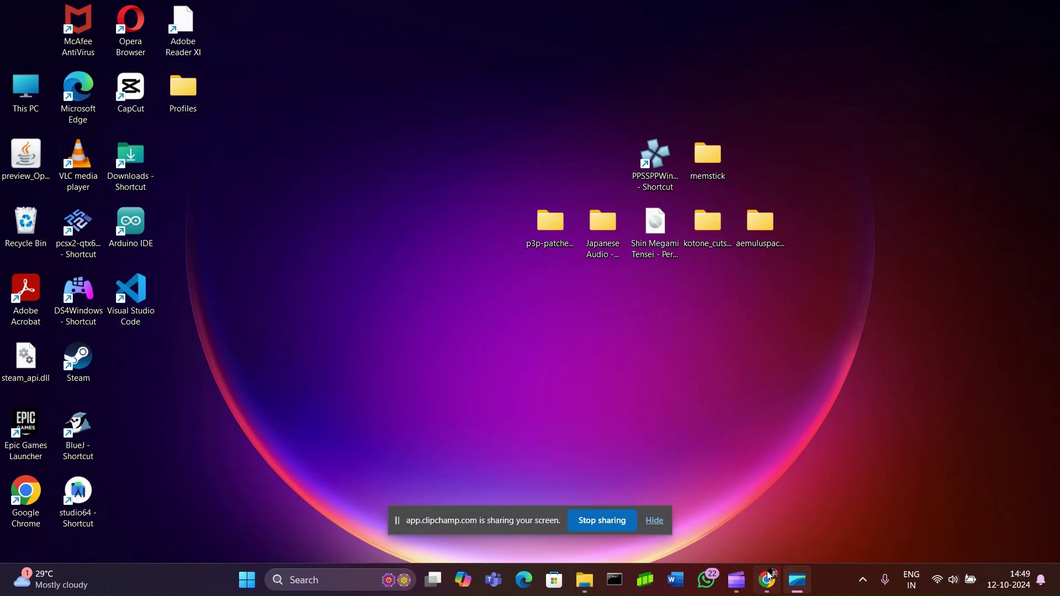
Open the Cutscenes Restored mod page and launch the subtitled version's Aemulus 1-Click Install.
click(770, 577)
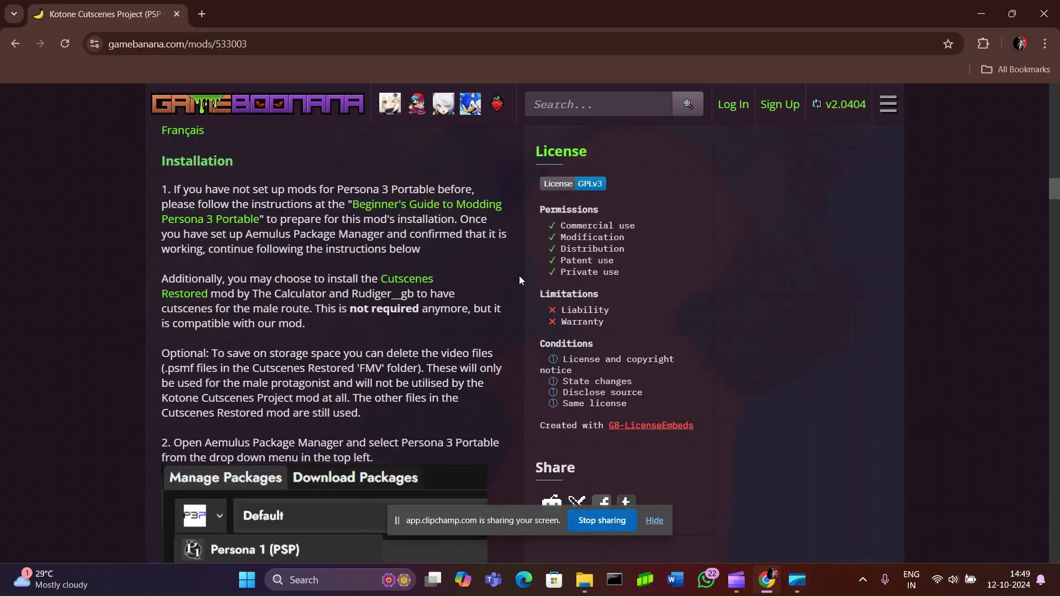
click(424, 282)
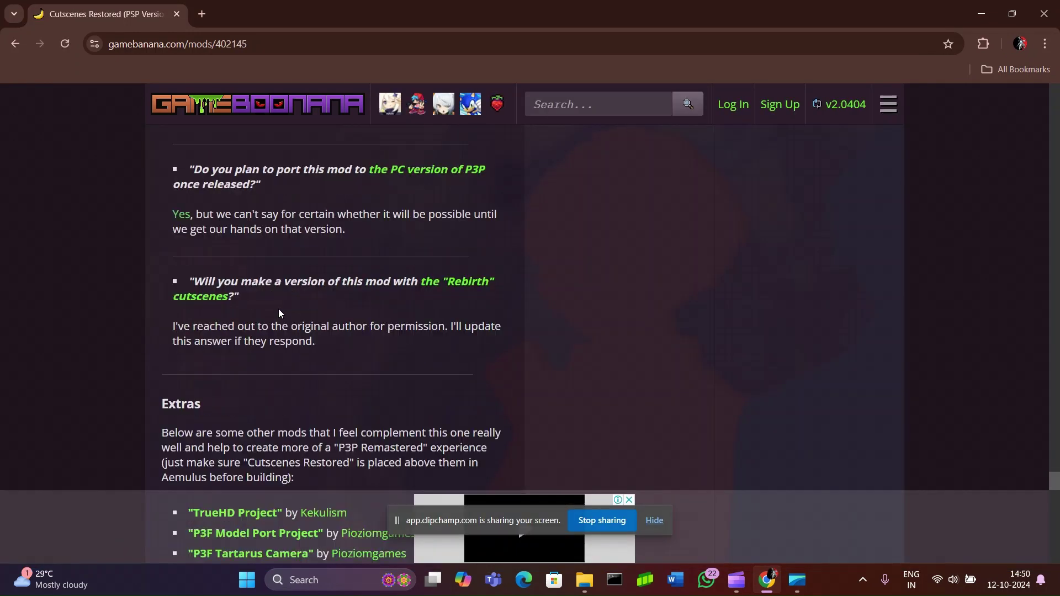
scroll(279, 314, down, 5)
scroll(279, 308, down, 5)
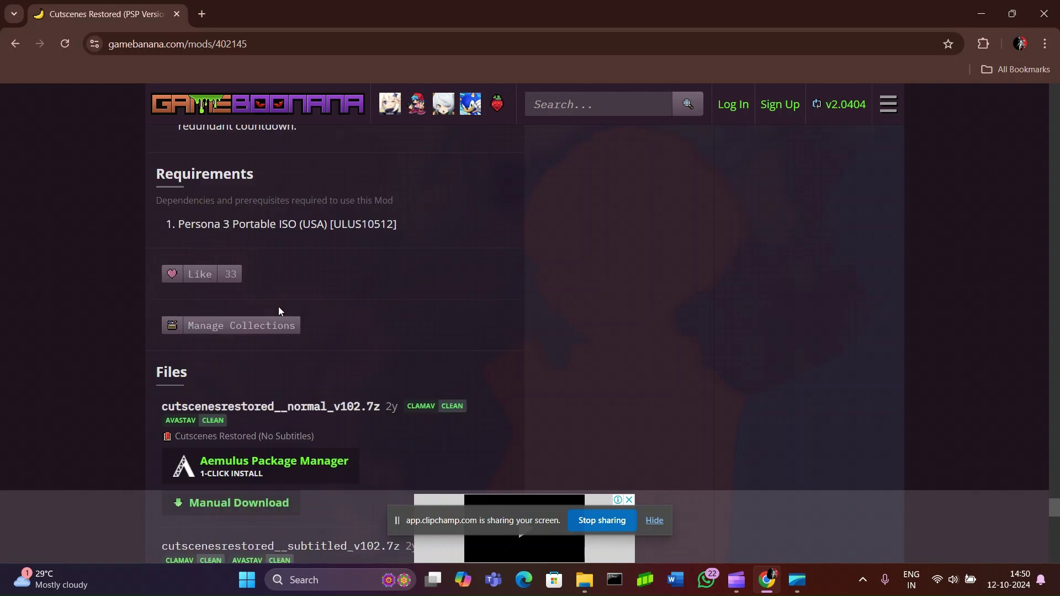
scroll(278, 308, down, 2)
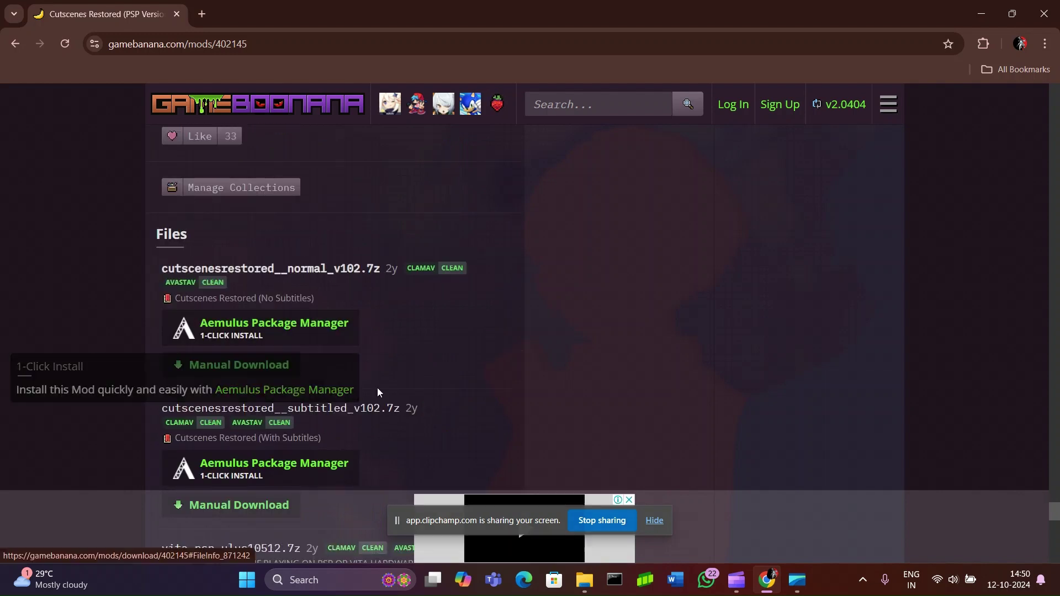
scroll(376, 387, down, 2)
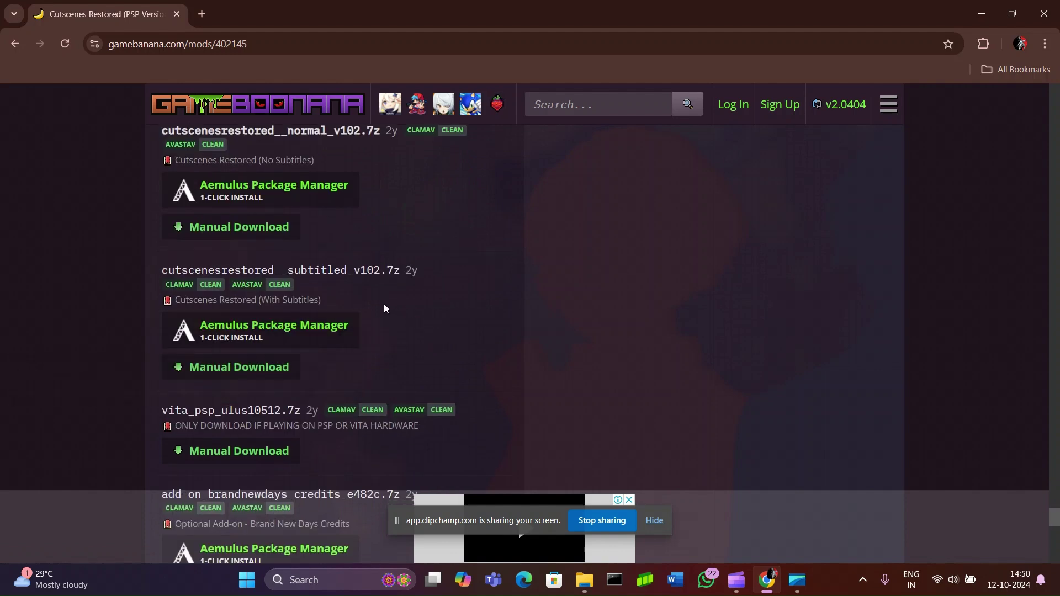
click(313, 338)
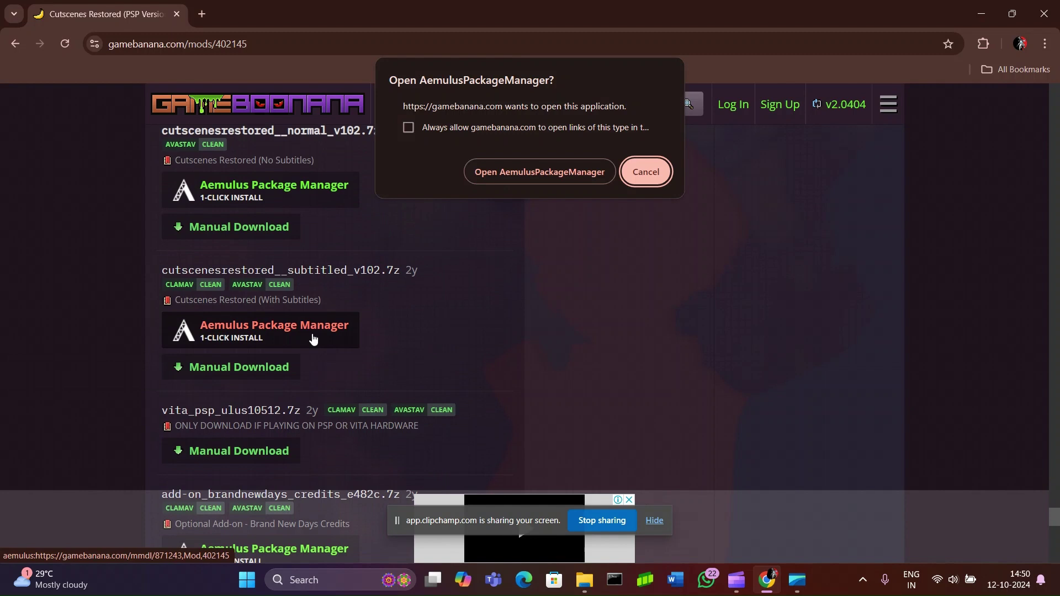
click(518, 171)
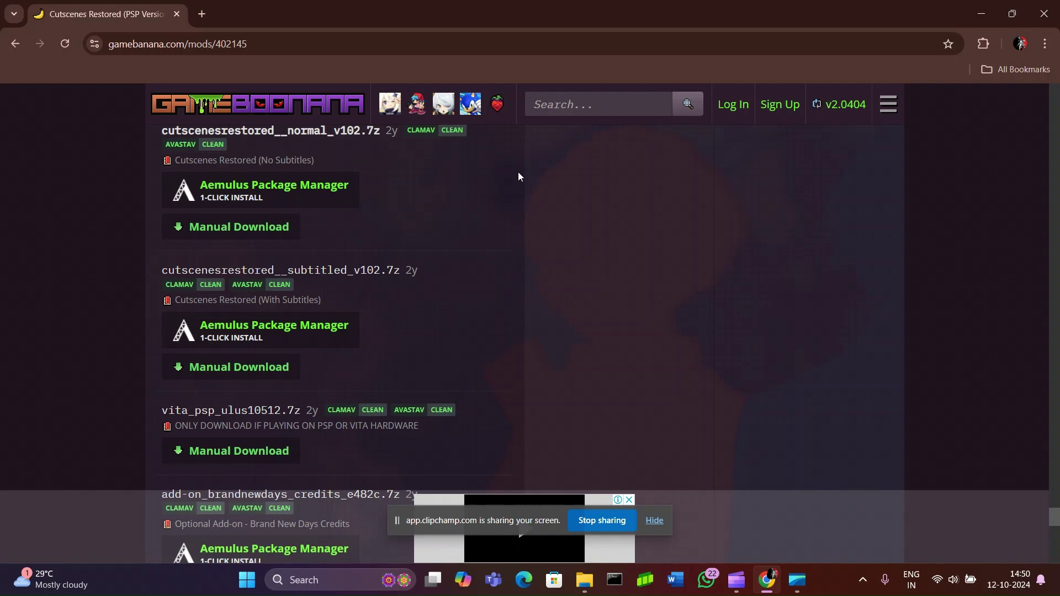
Accept the Cutscenes Restored (Subtitled) download and refresh until version 1.02 is listed.
click(319, 330)
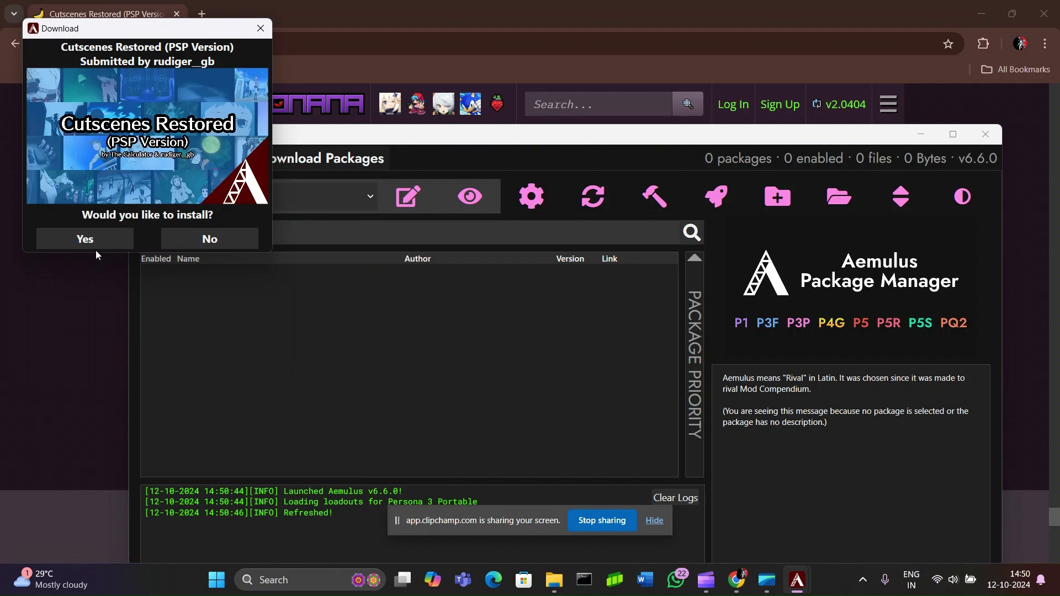
click(97, 243)
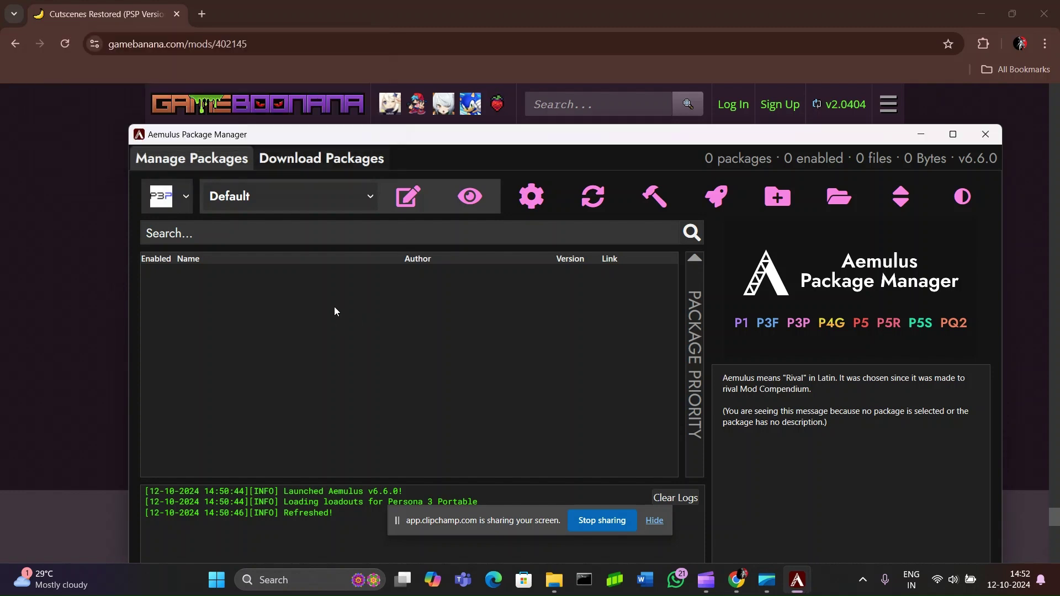
click(592, 207)
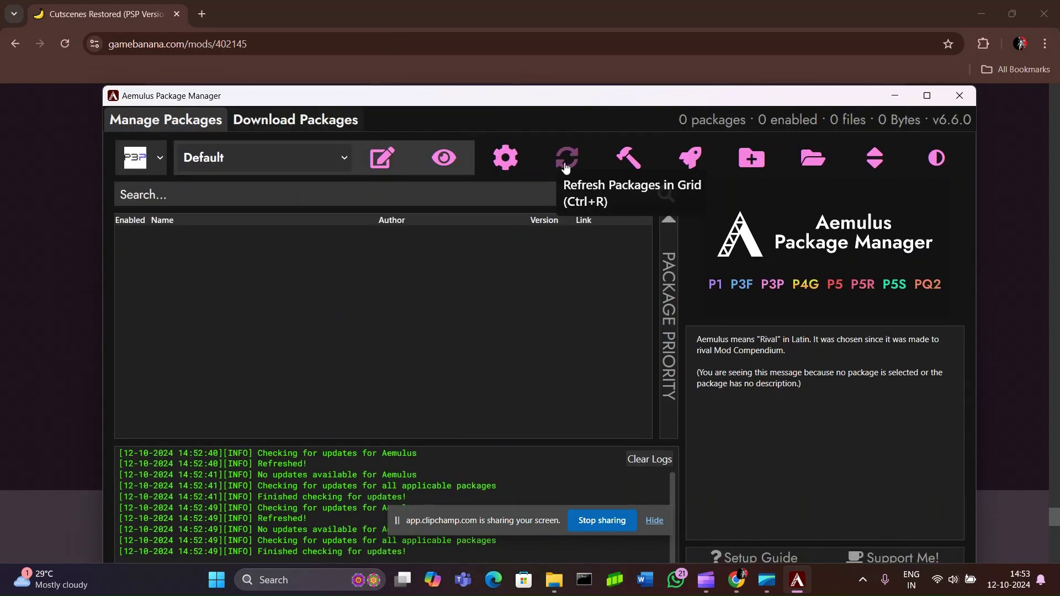
click(567, 165)
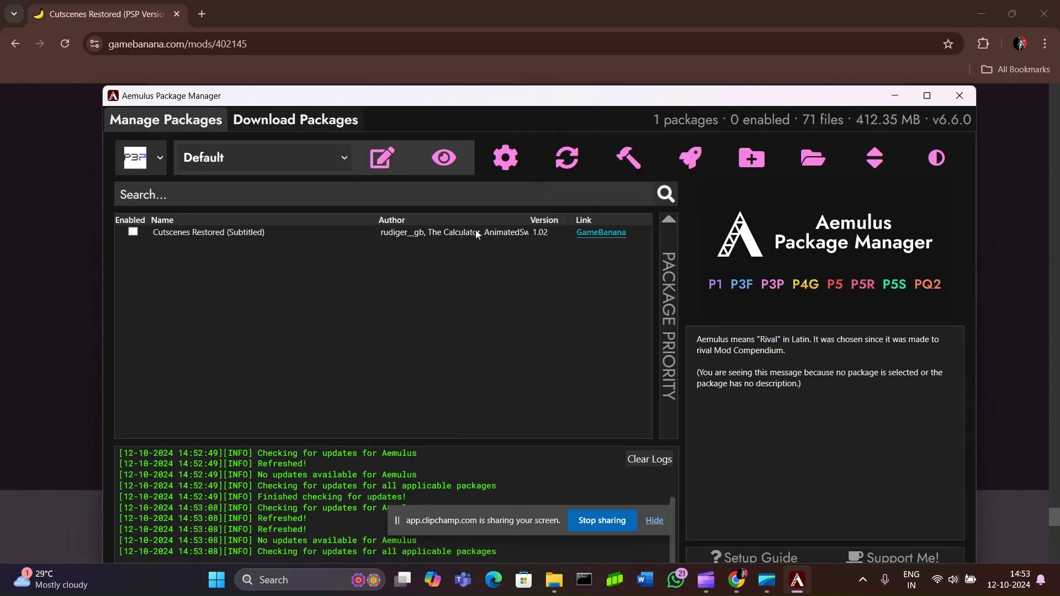